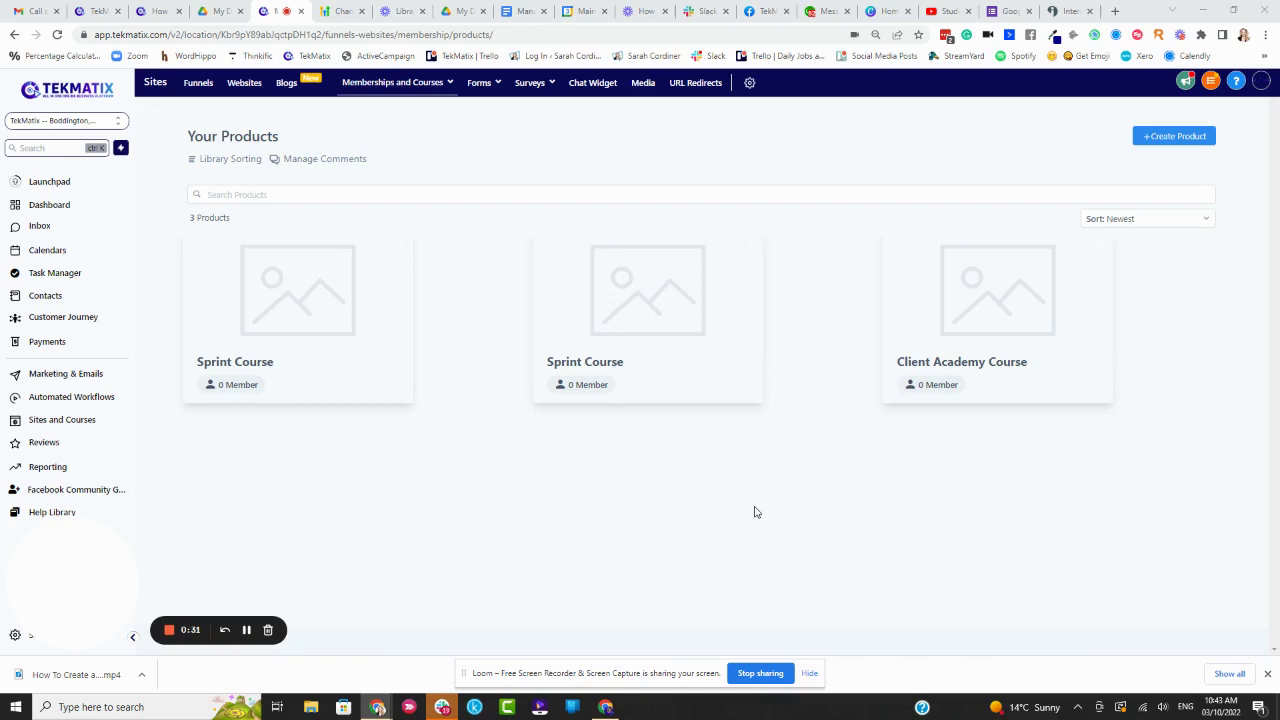
Open the first Sprint Course card from the Memberships and Courses product list.
mouse_move(399, 88)
click(278, 292)
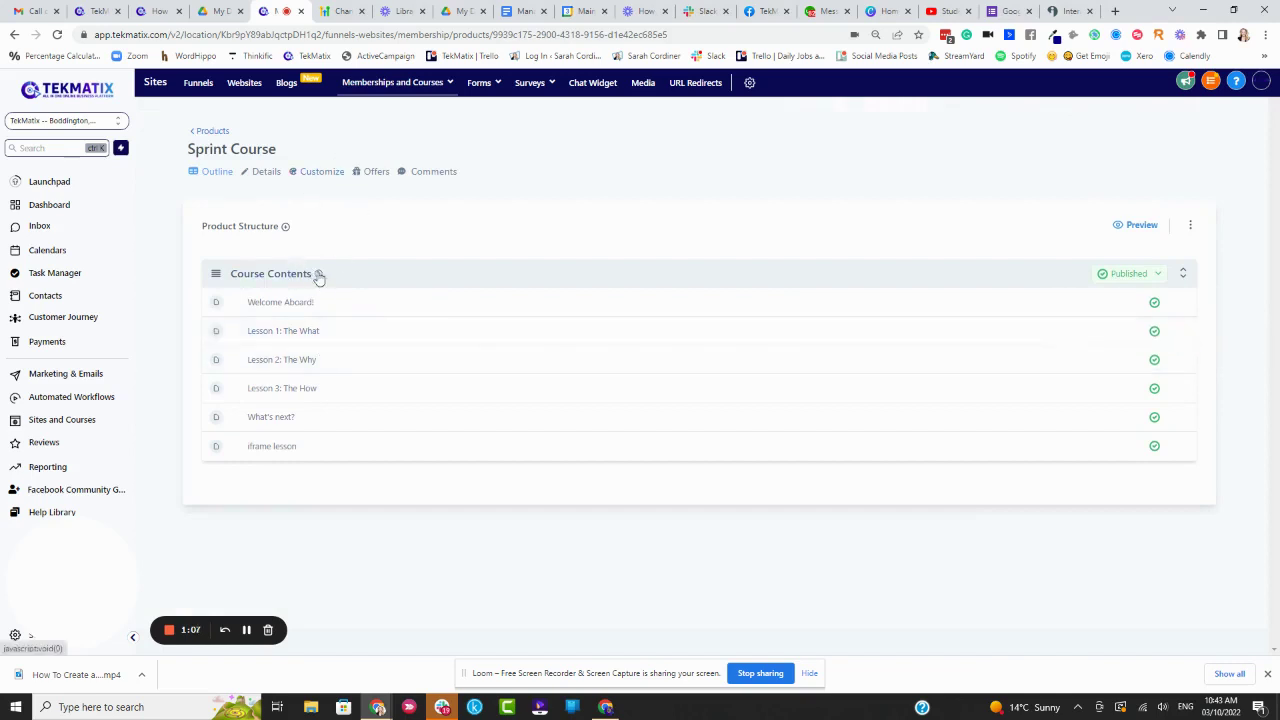
click(319, 275)
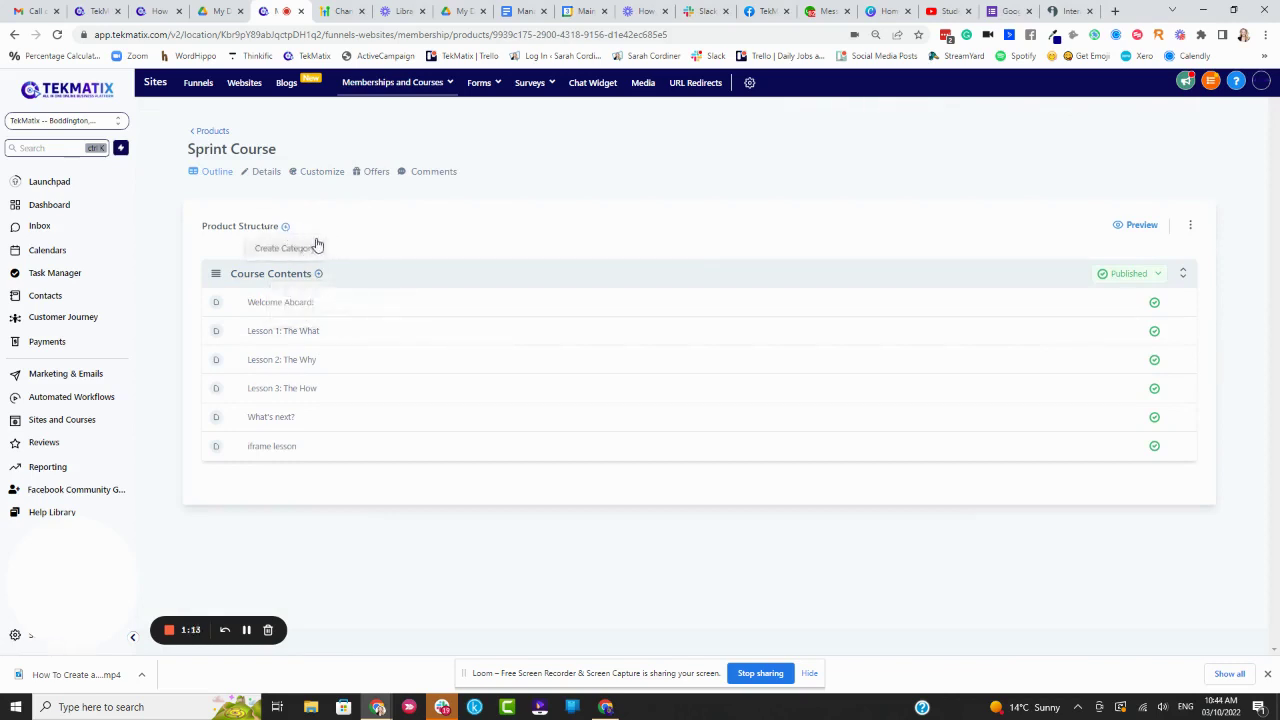
click(319, 275)
mouse_move(319, 275)
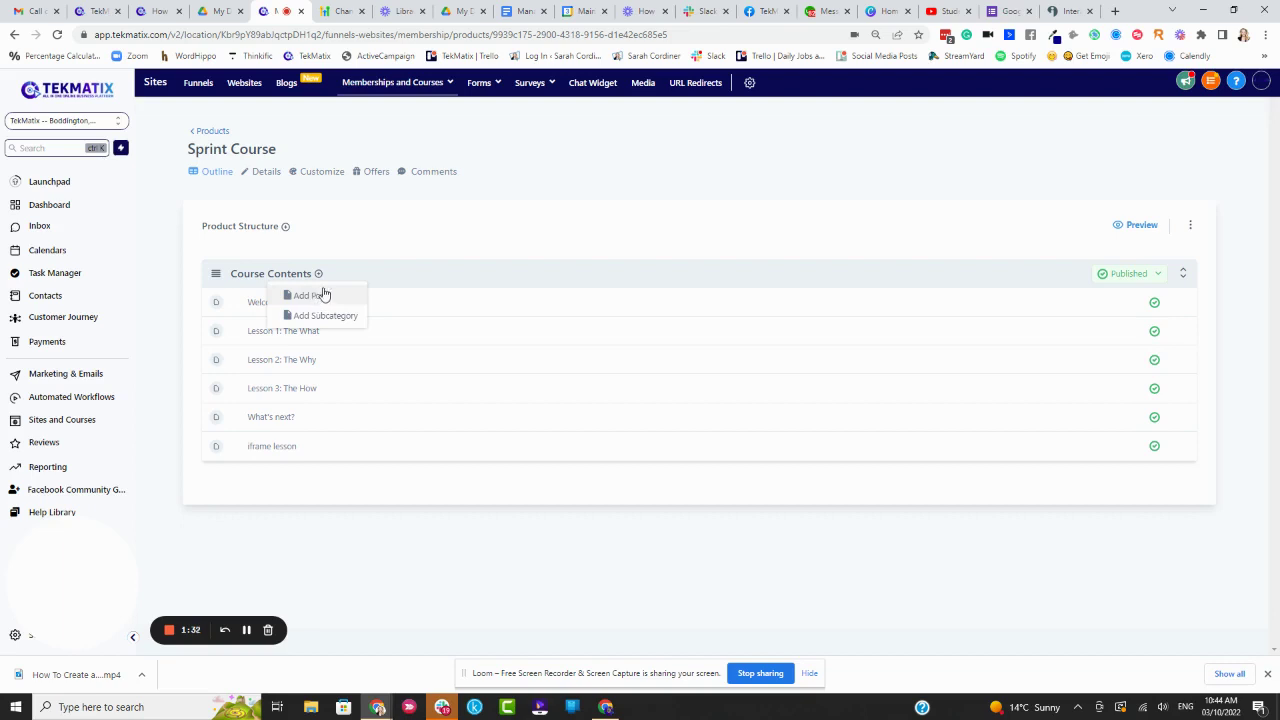
Create a new course category titled 'Module 2' and save it.
click(347, 227)
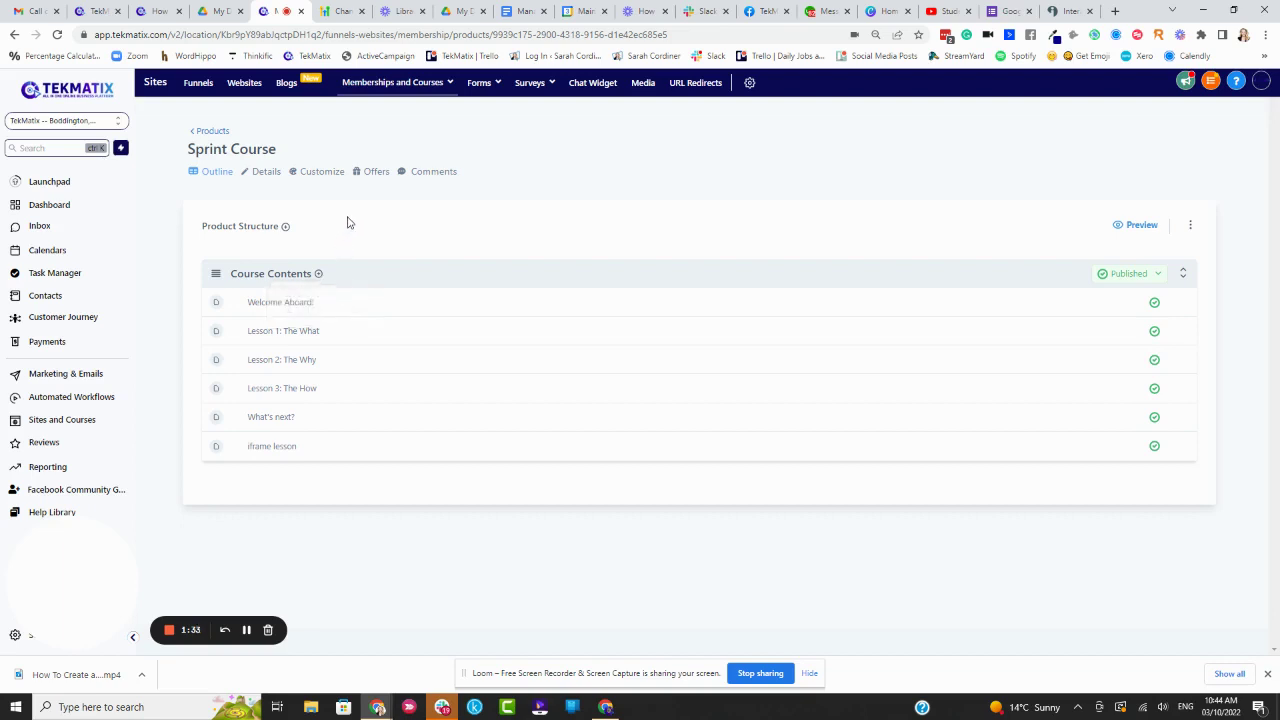
click(286, 229)
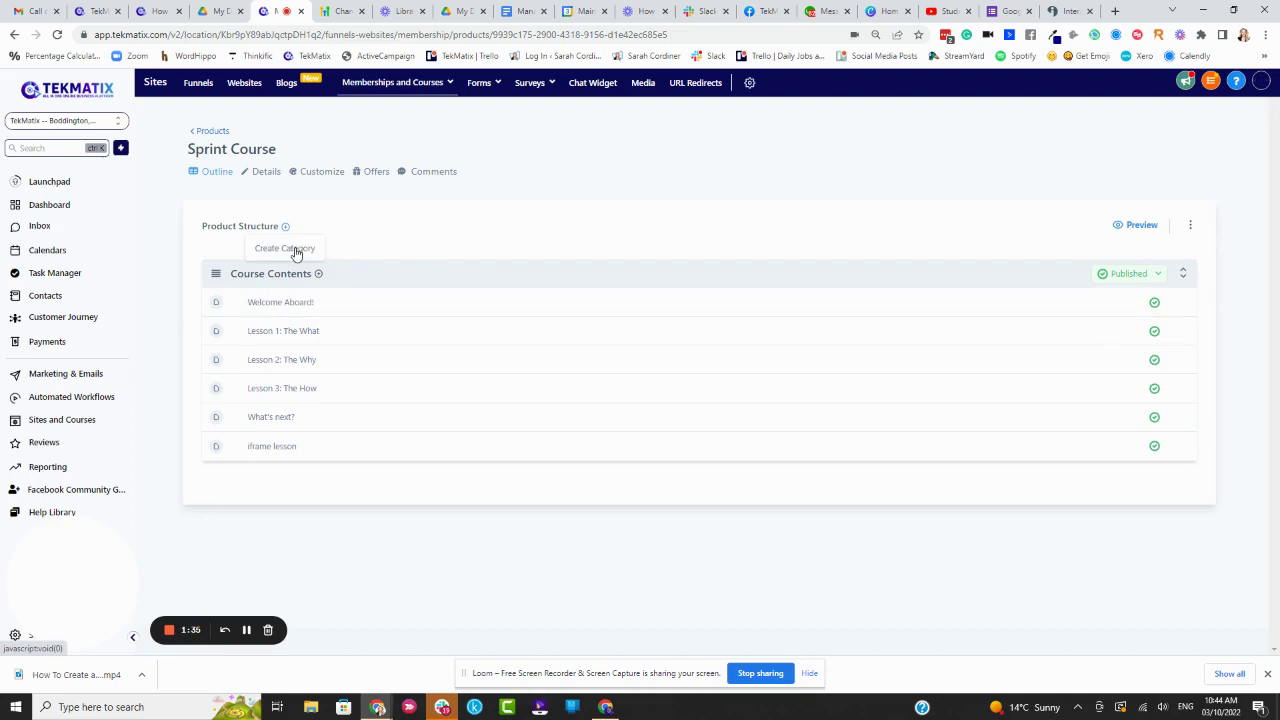
click(290, 249)
text(Module 2)
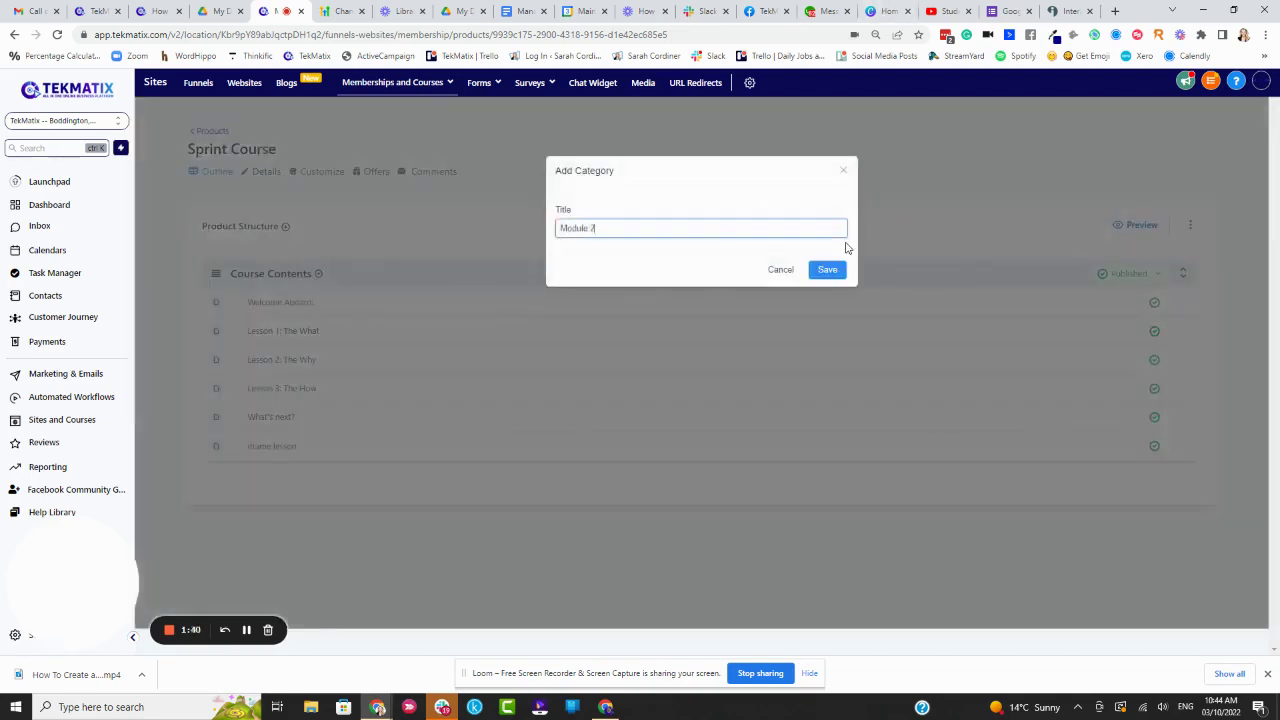
click(830, 270)
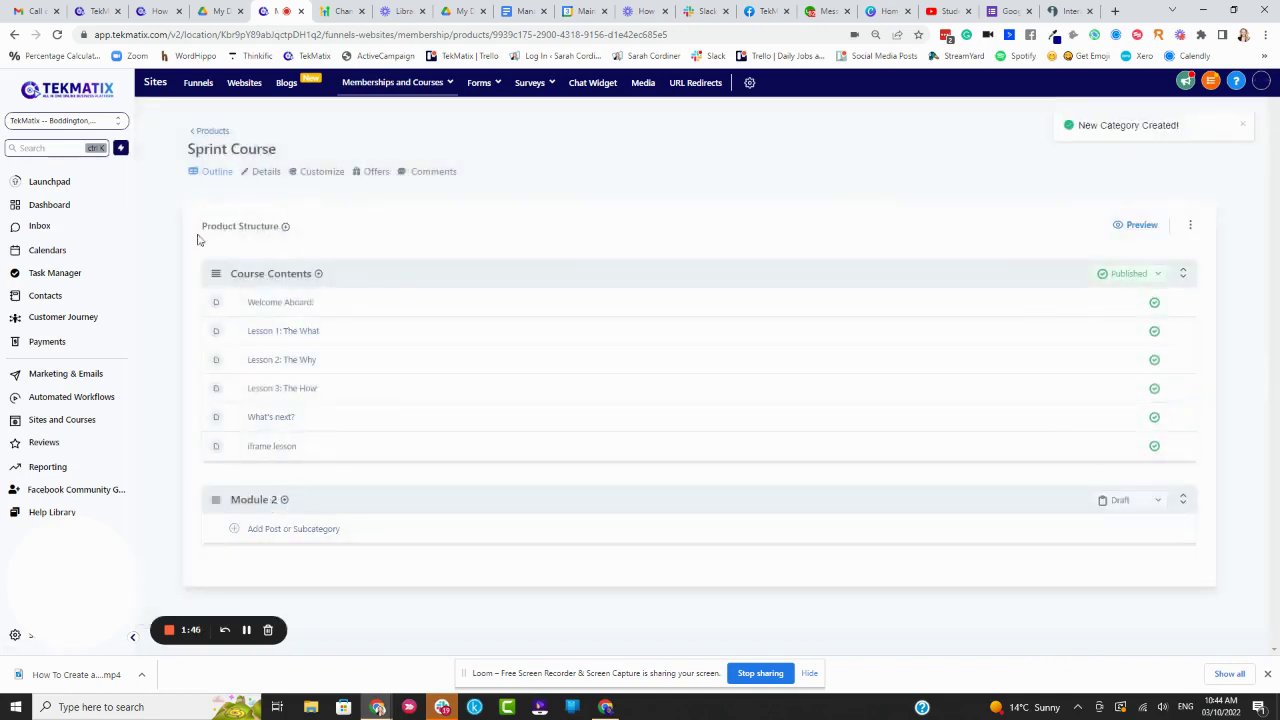
Add a post titled 'Embed lesson example' to Module 2 and save it.
click(288, 527)
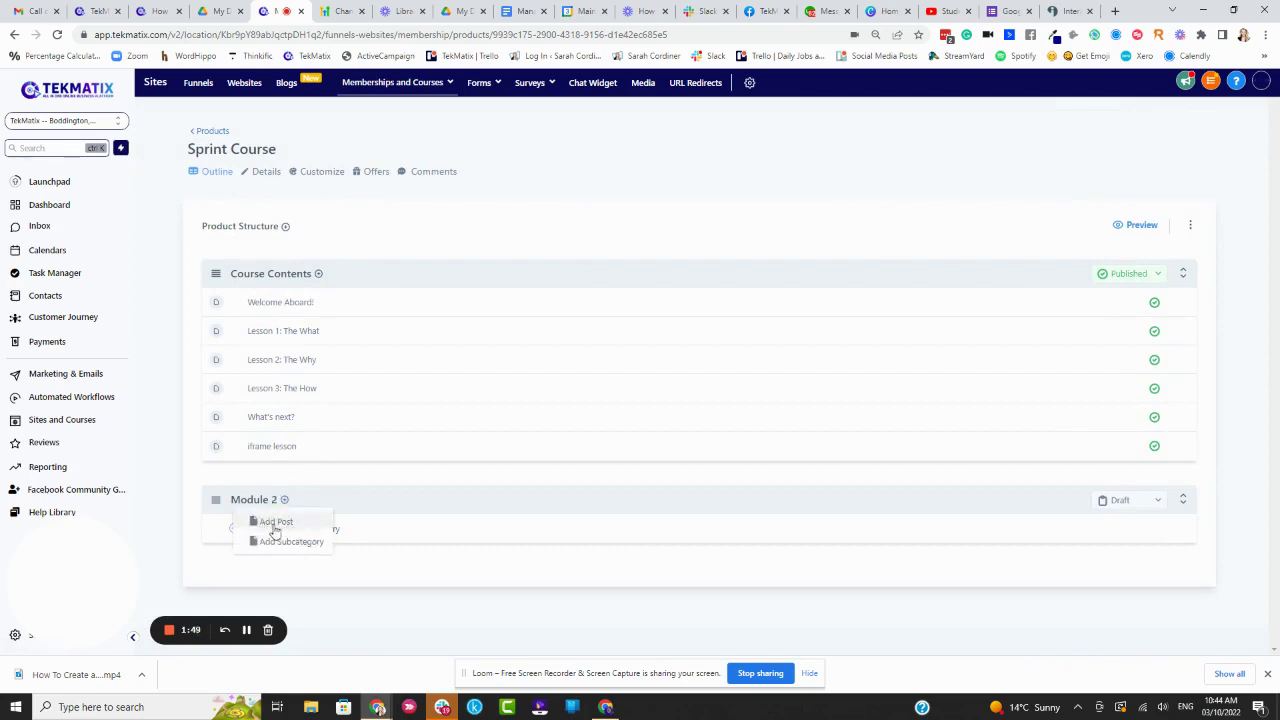
click(274, 522)
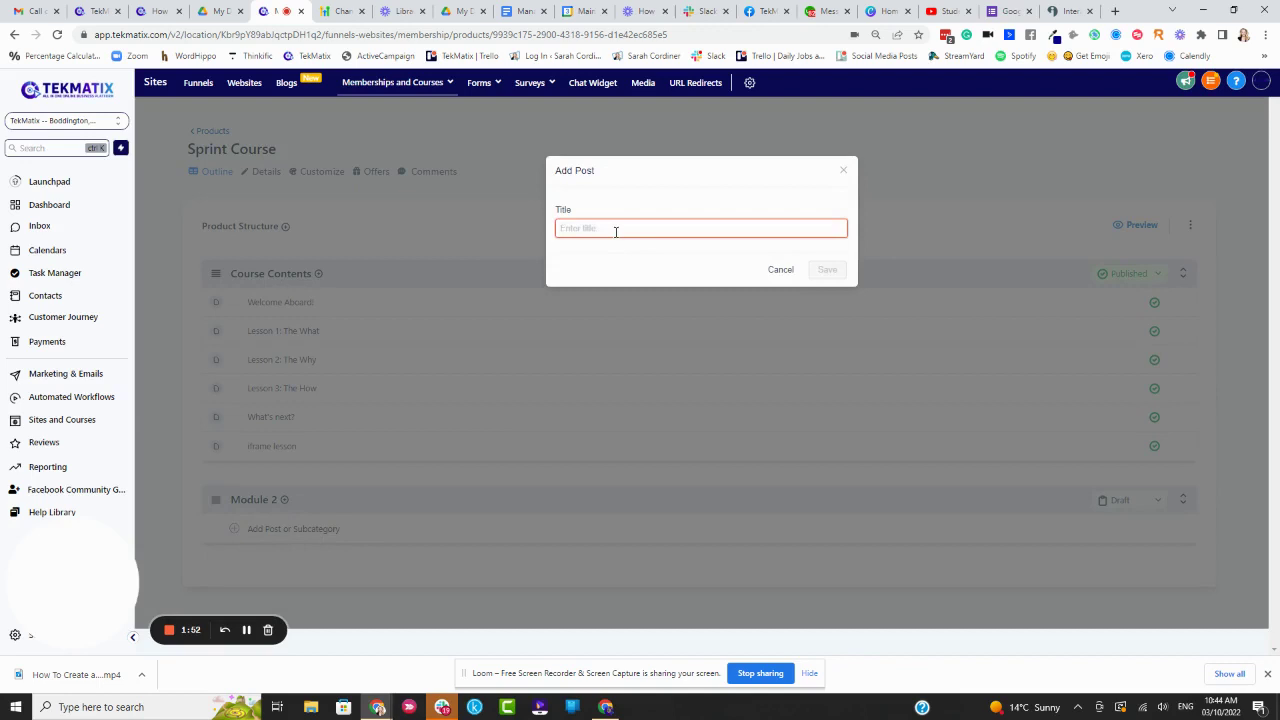
text(Embed lesson example)
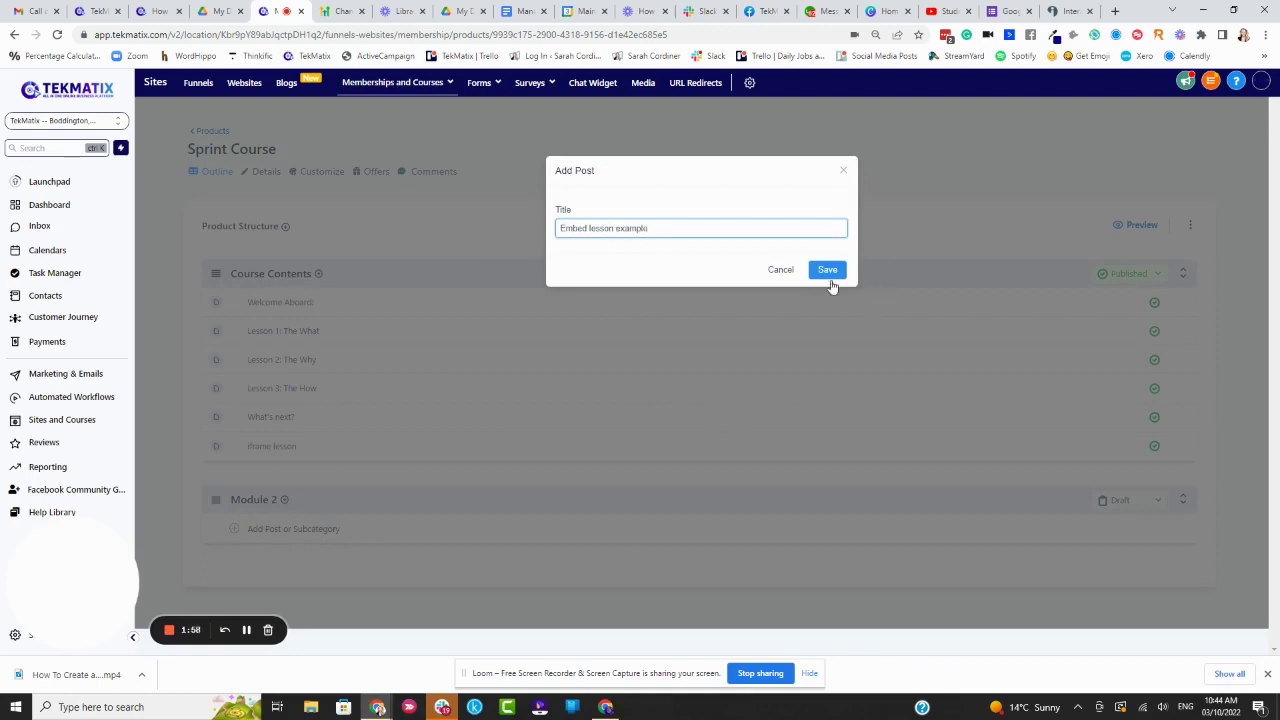
click(816, 270)
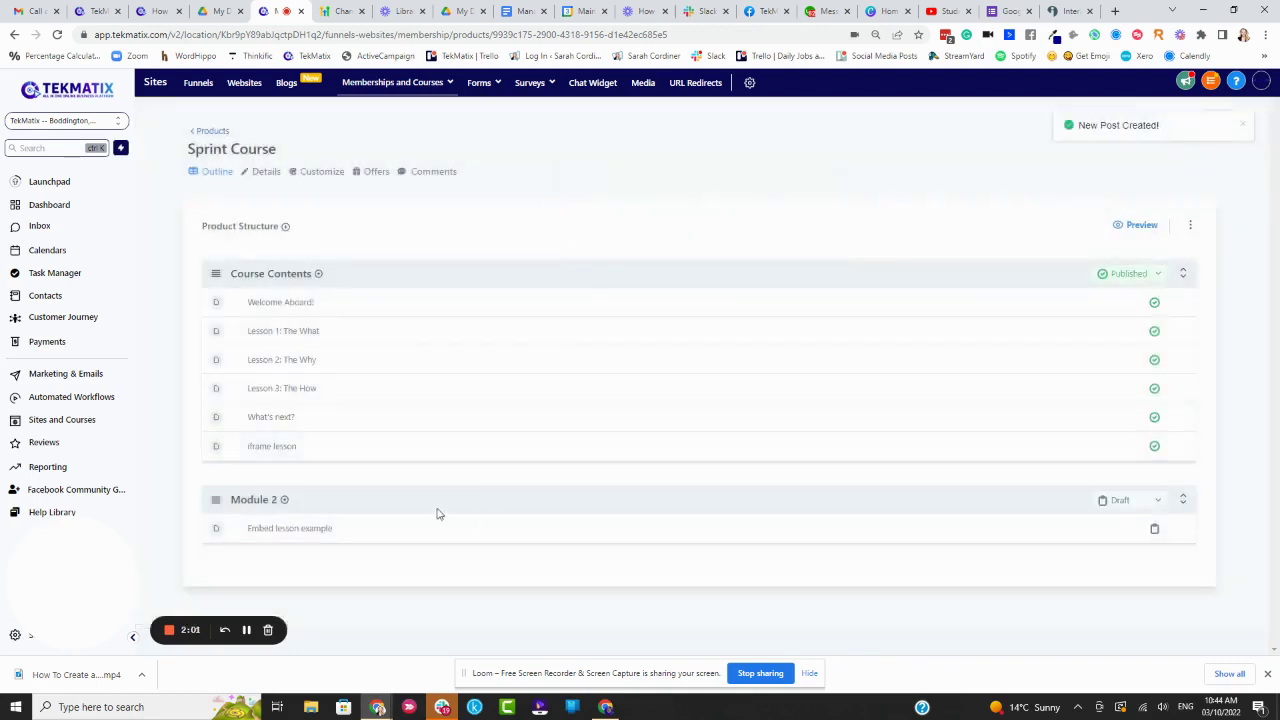
Upload the Store or Academy Page tutorial video to the Embed lesson example post.
click(300, 533)
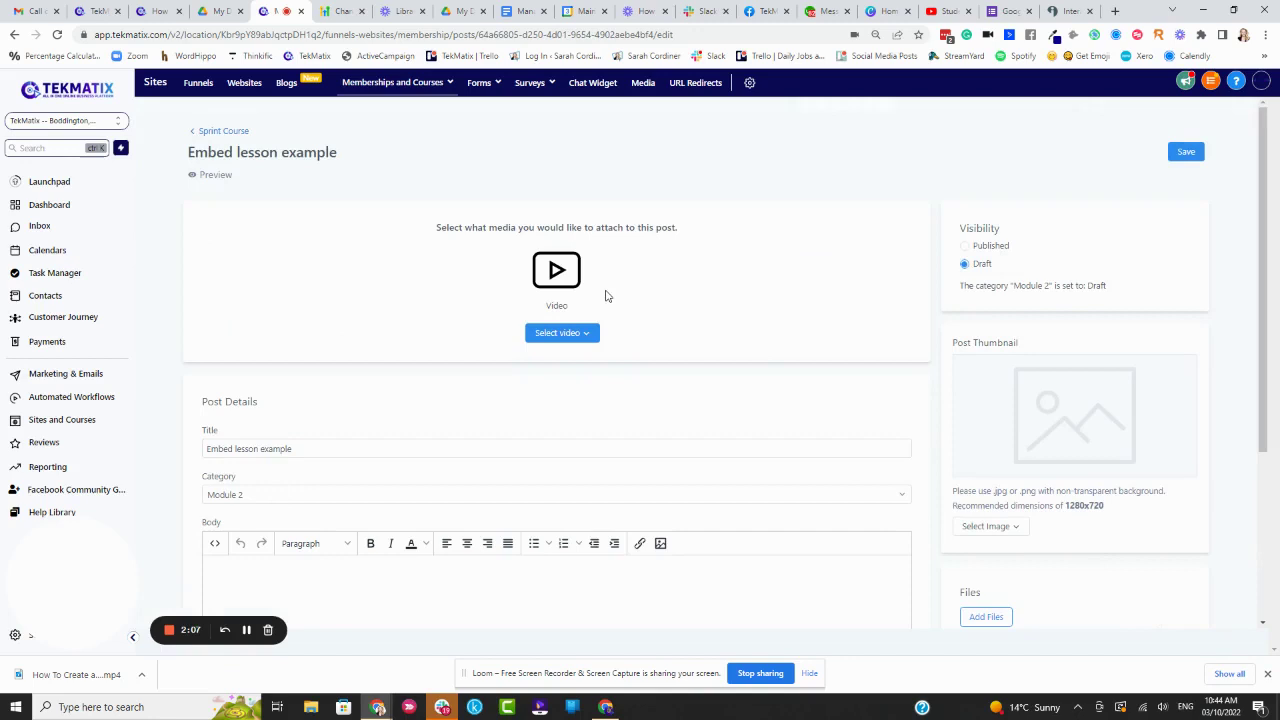
click(573, 335)
click(563, 359)
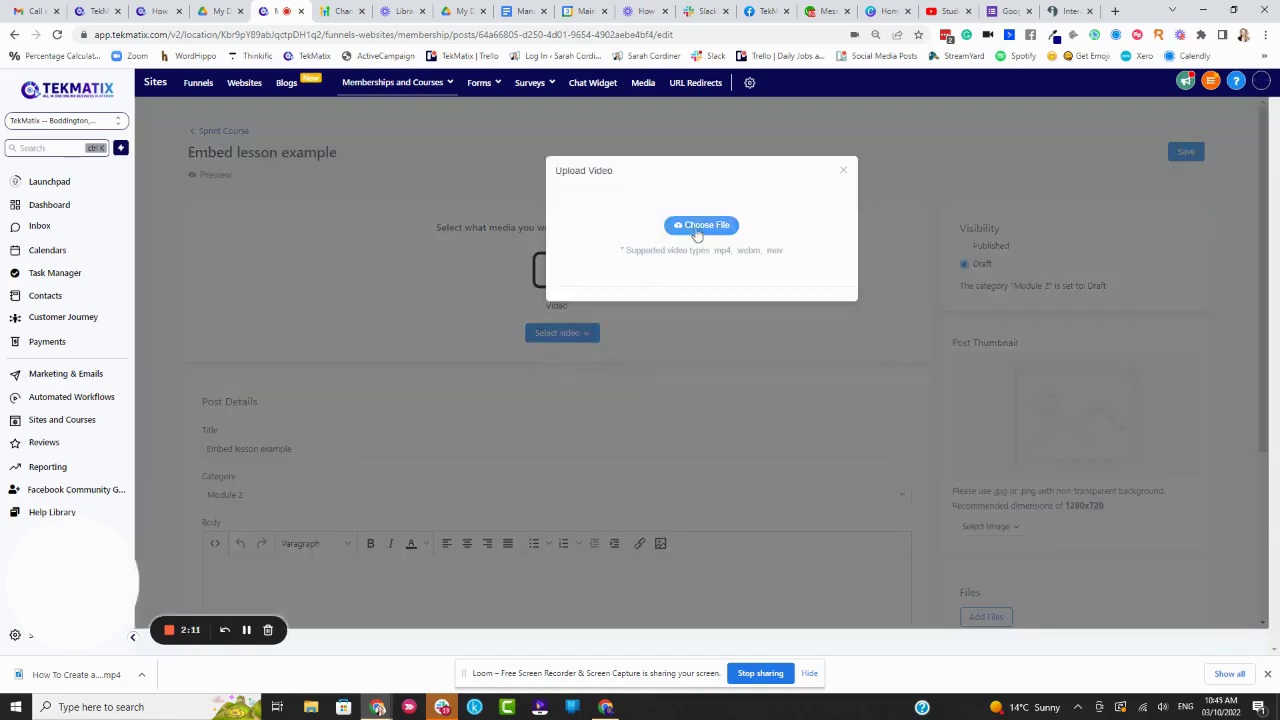
click(700, 227)
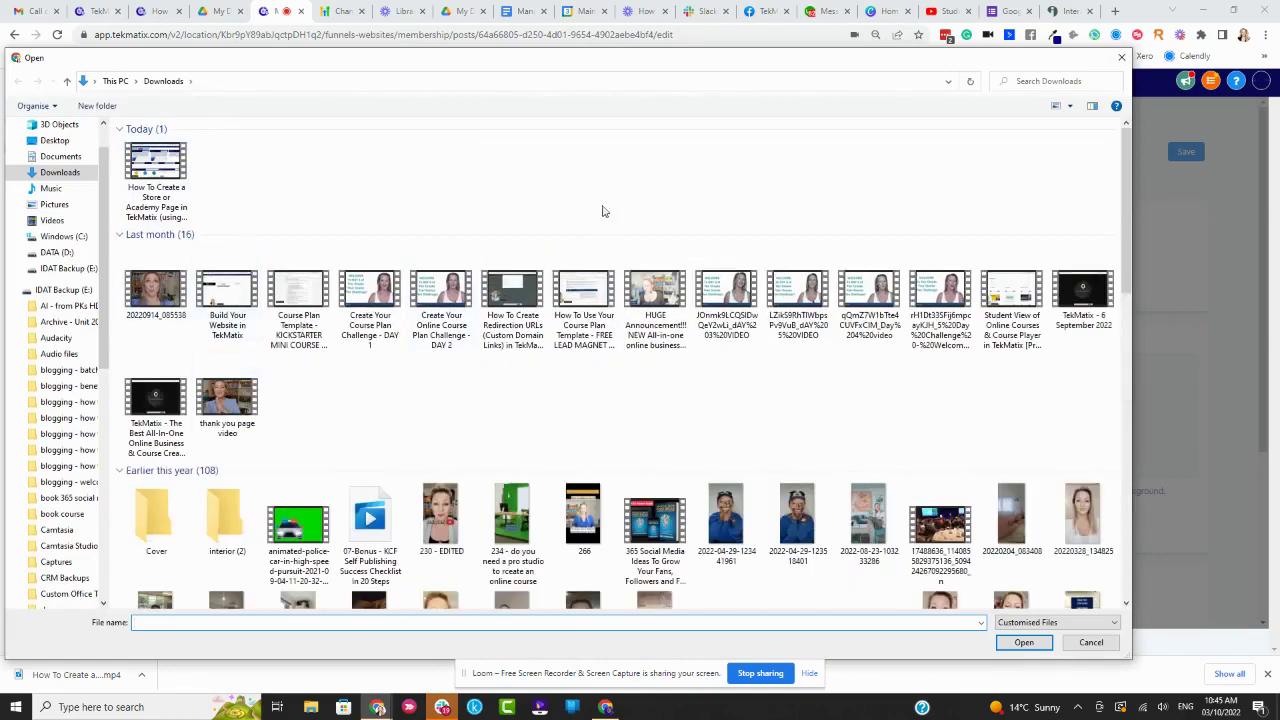
click(165, 182)
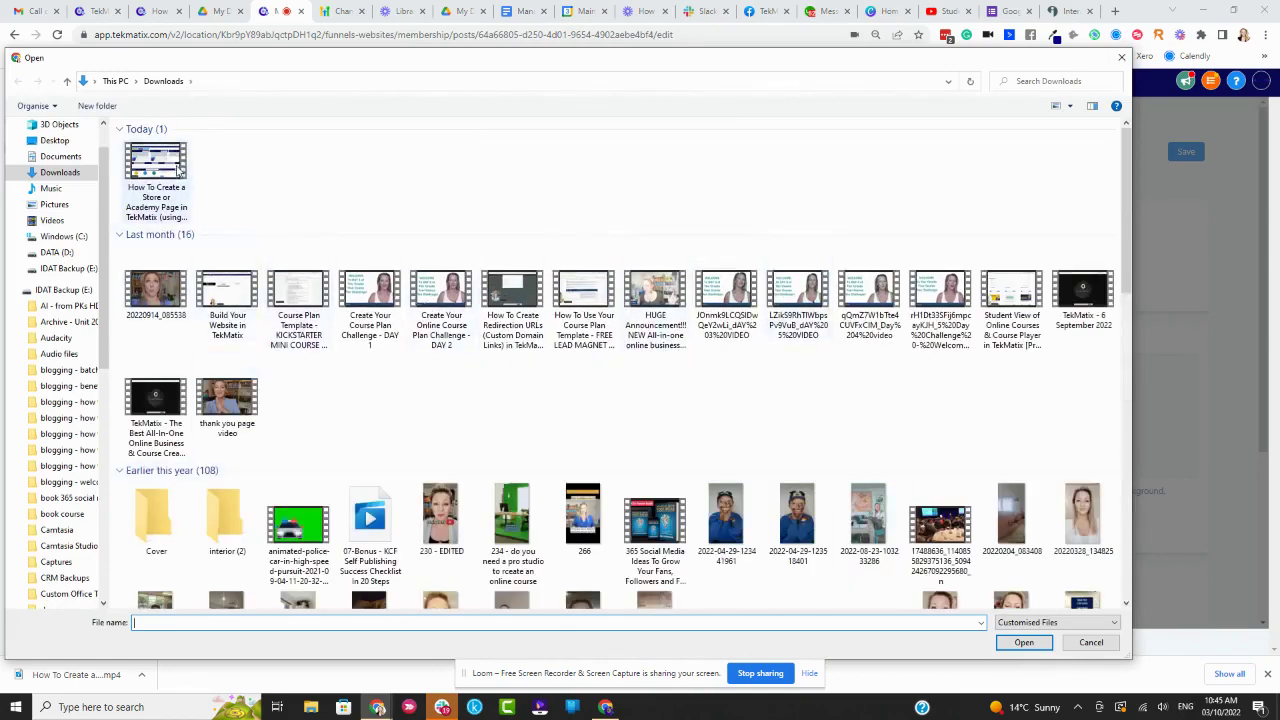
click(1024, 642)
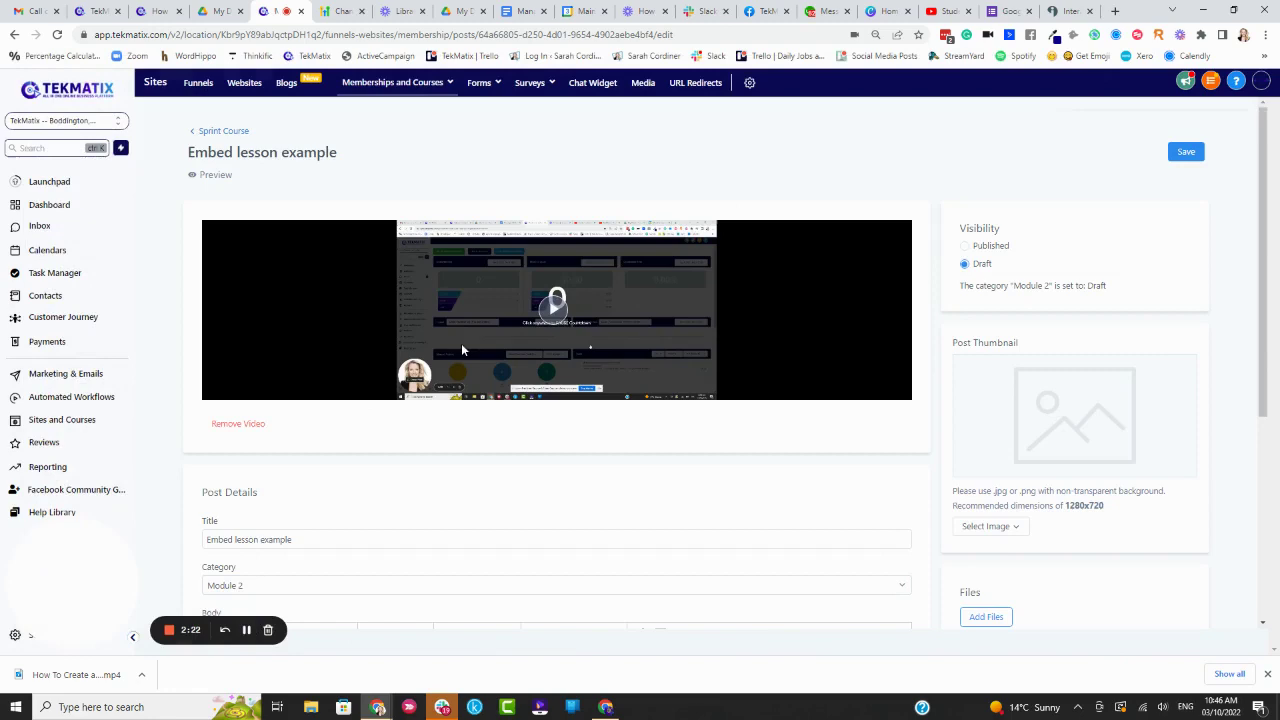
Save the post with its video and set its visibility to Published.
scroll(600, 300, down, 4)
scroll(437, 400, up, 4)
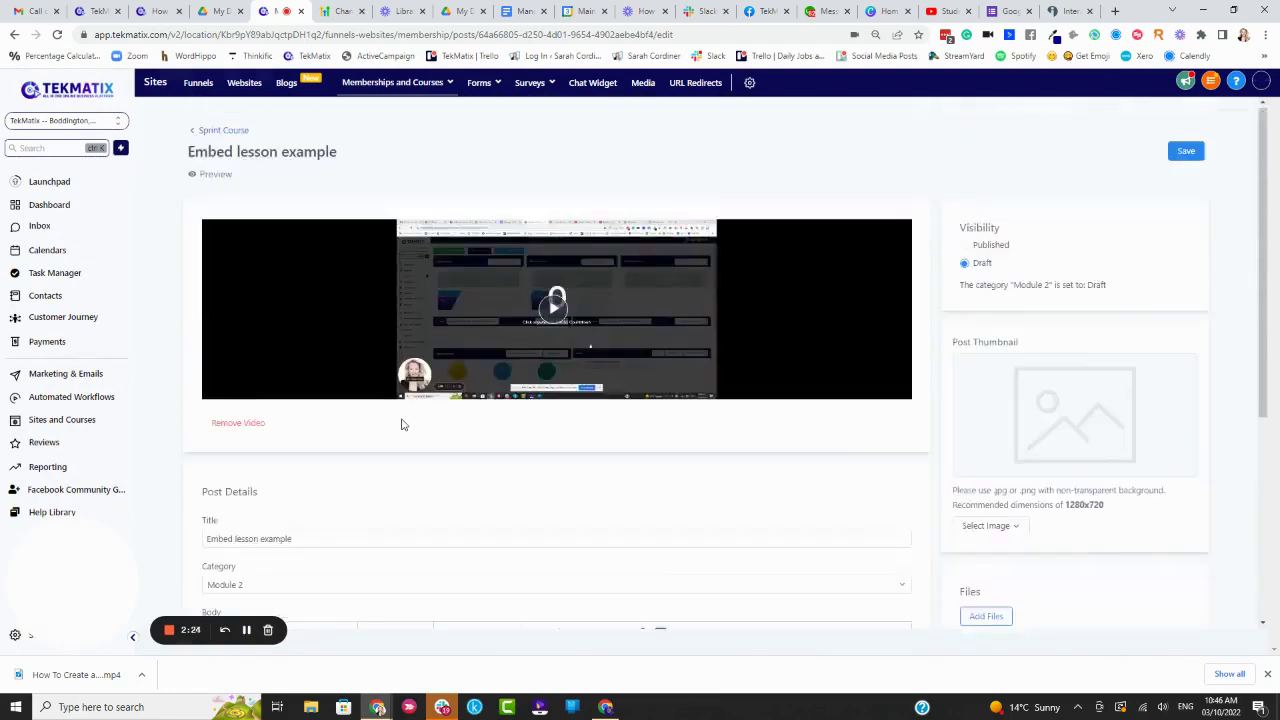
scroll(401, 425, down, 1)
scroll(651, 400, up, 1)
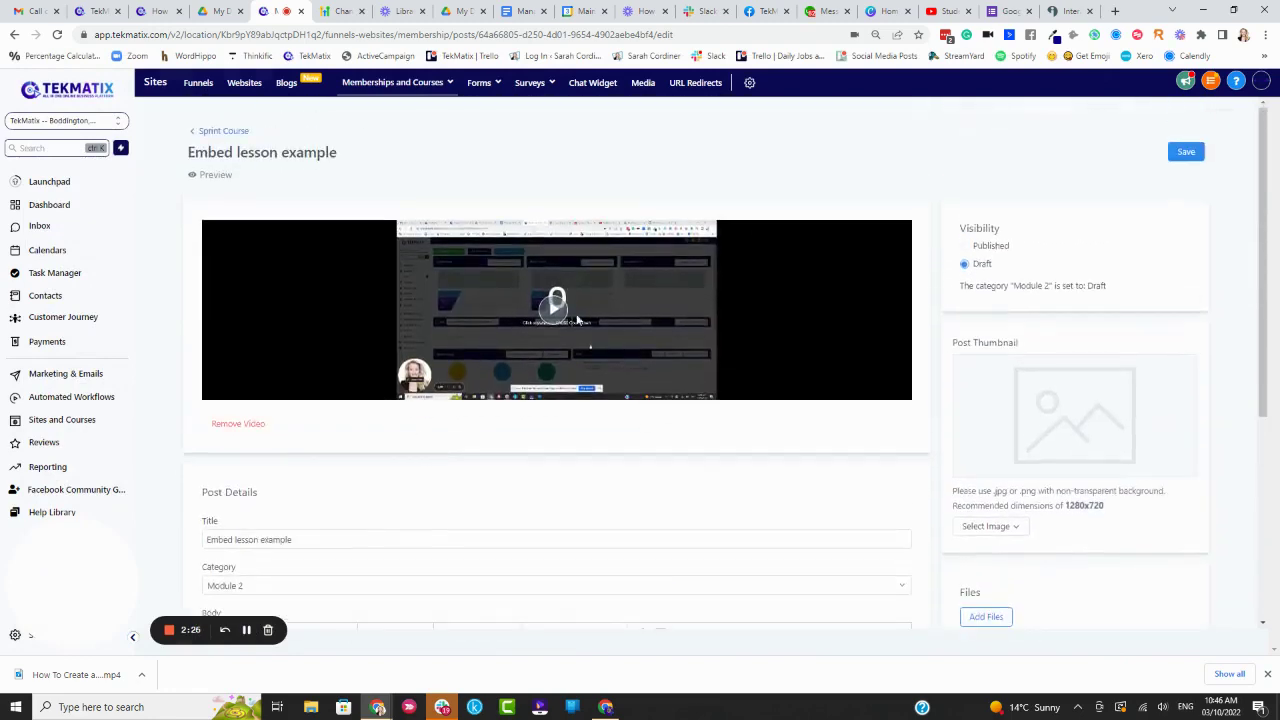
click(1190, 155)
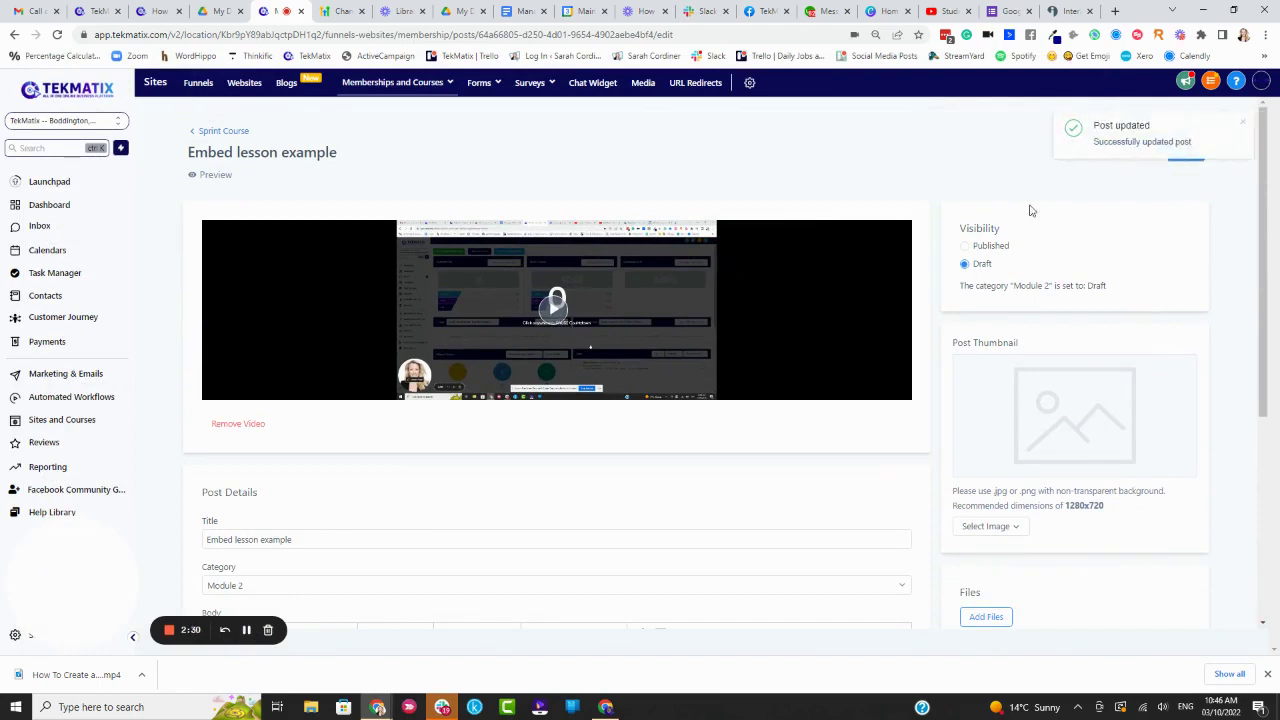
click(965, 246)
Save the post as published and close the member preview.
click(1244, 123)
click(1180, 152)
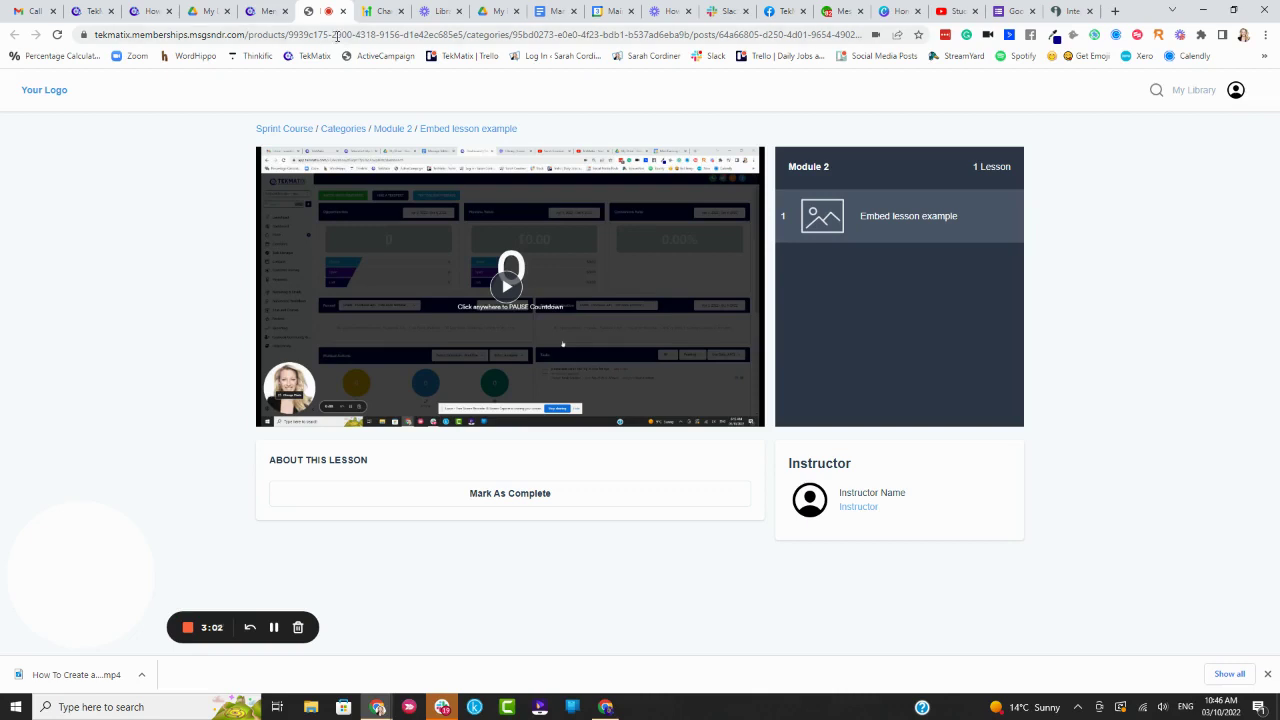
click(342, 12)
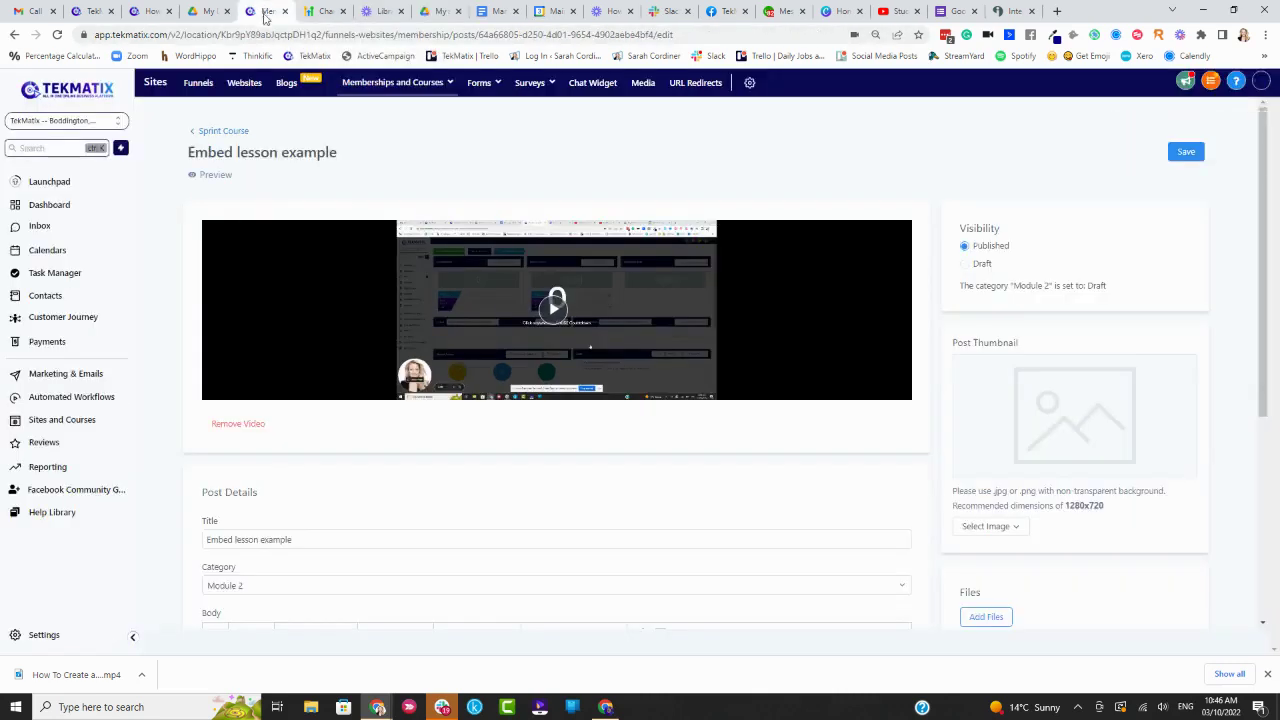
Remove the video from the post and confirm the removal.
click(255, 425)
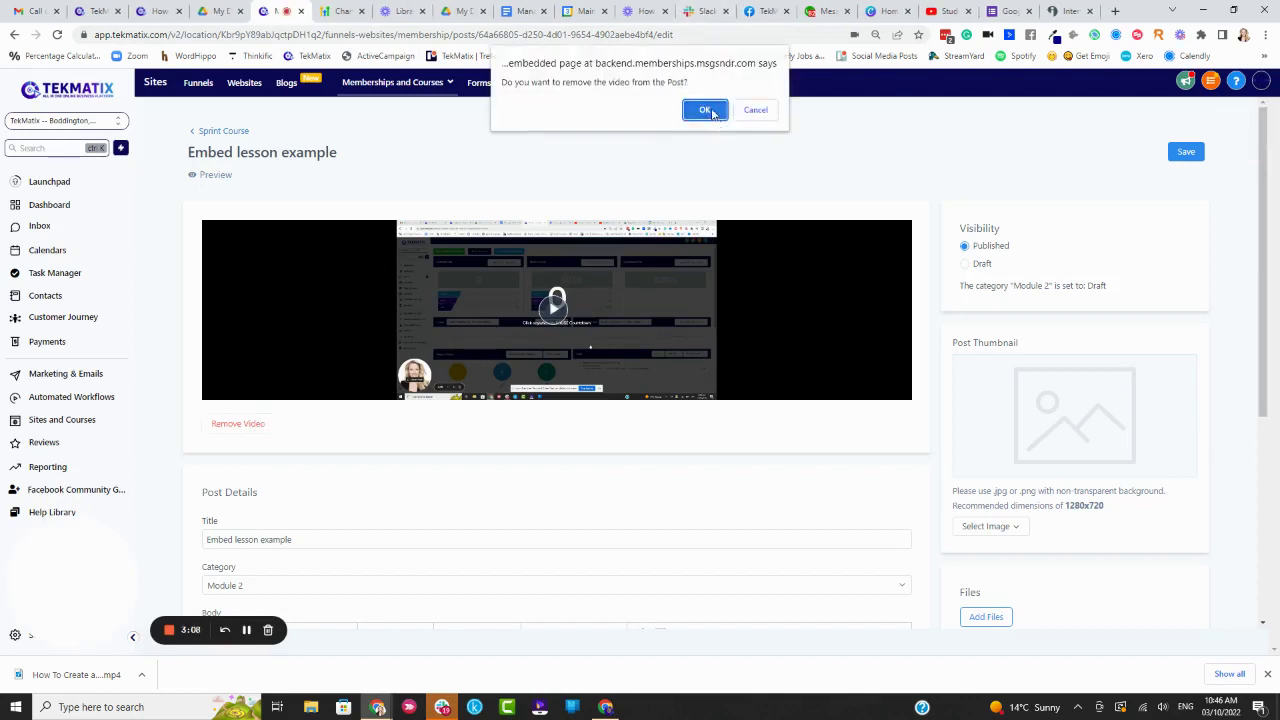
click(706, 110)
scroll(697, 326, down, 5)
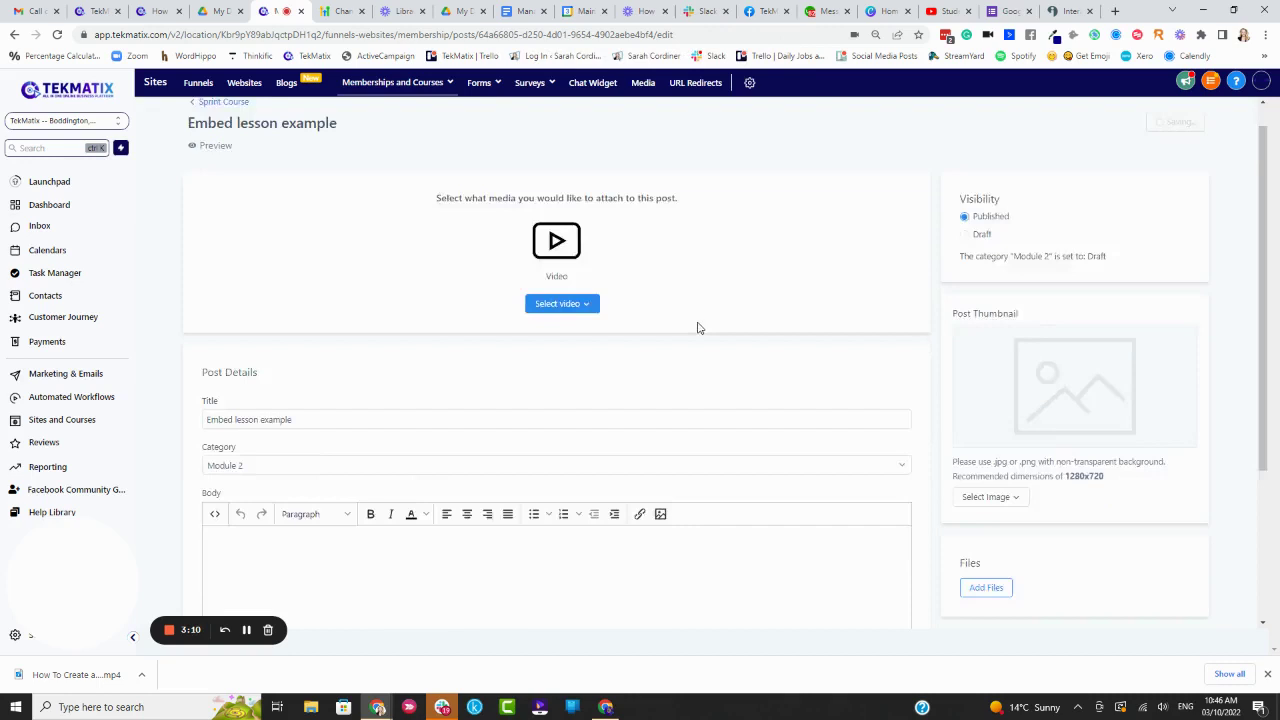
scroll(586, 331, up, 3)
scroll(597, 334, down, 2)
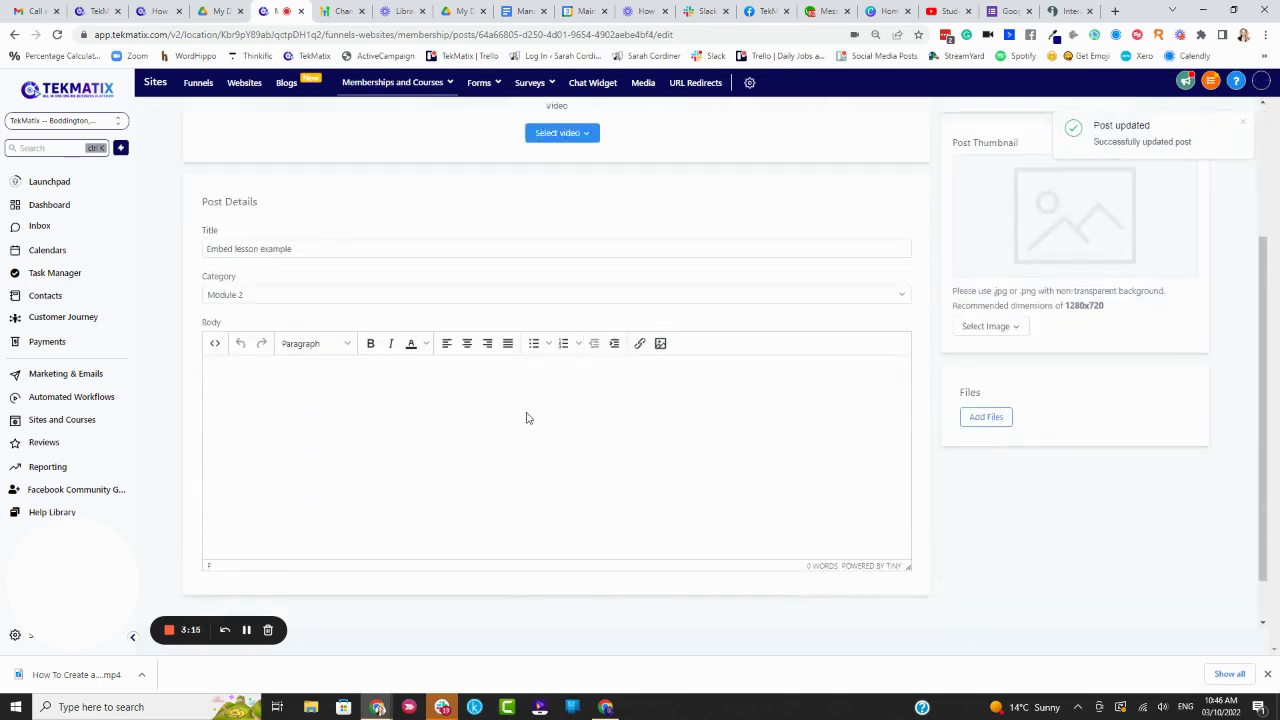
click(1010, 10)
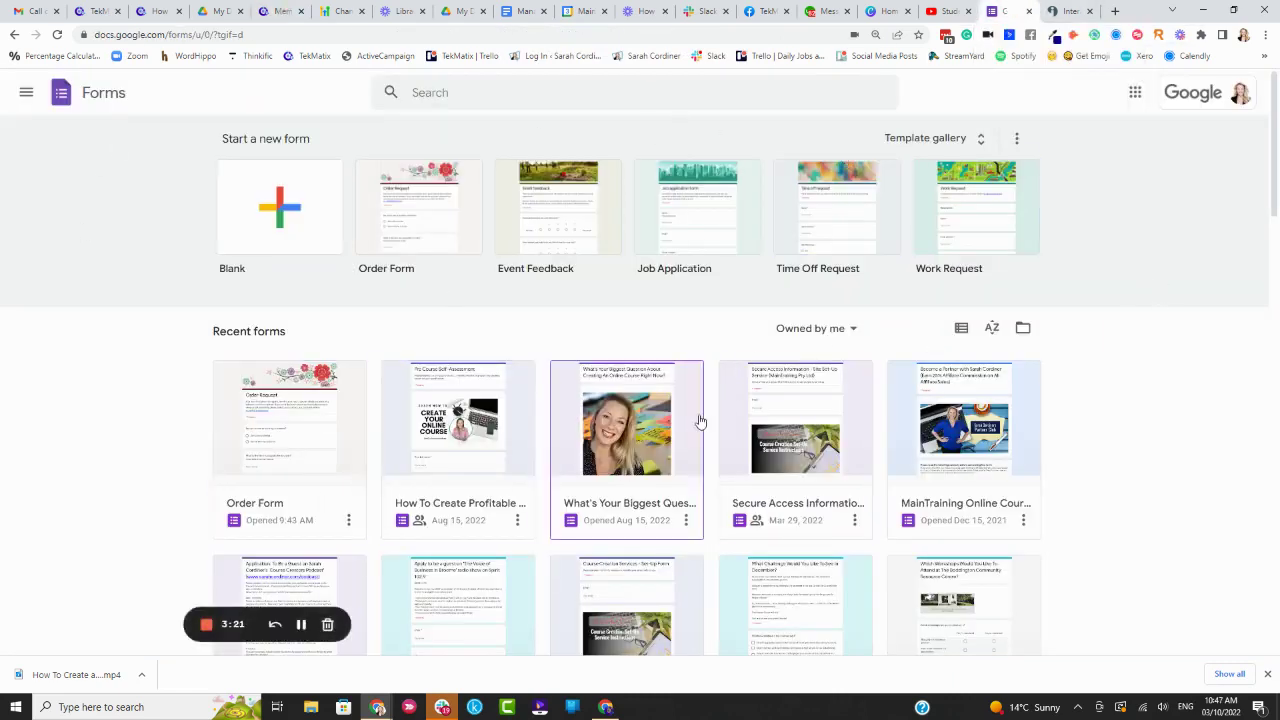
Open the biggest online course questions form and select its iframe embed HTML code.
scroll(1151, 329, down, 1)
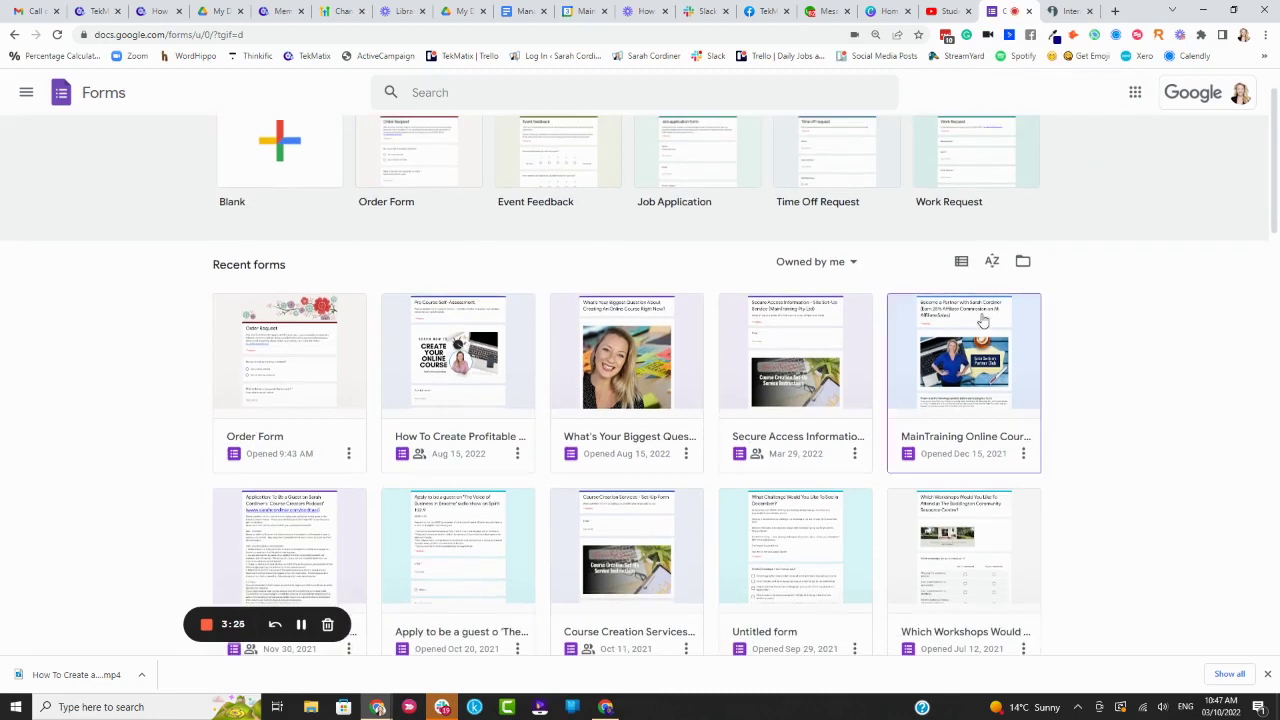
click(647, 375)
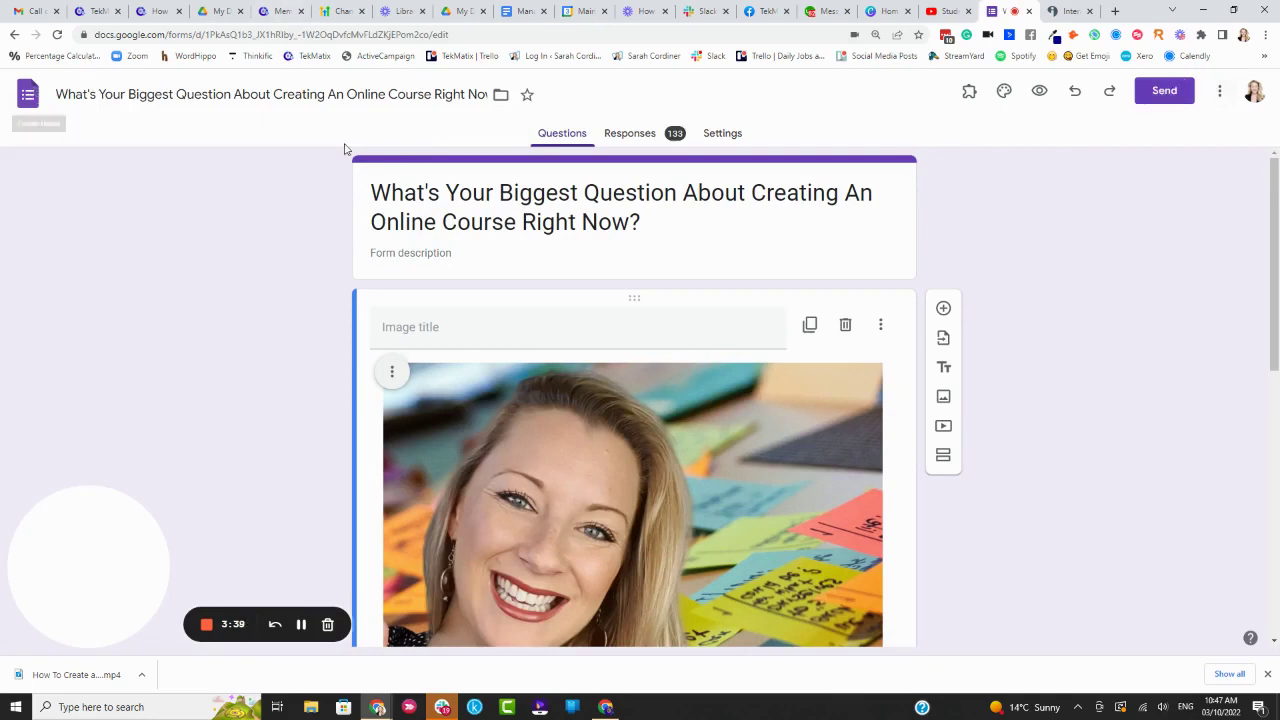
click(1152, 91)
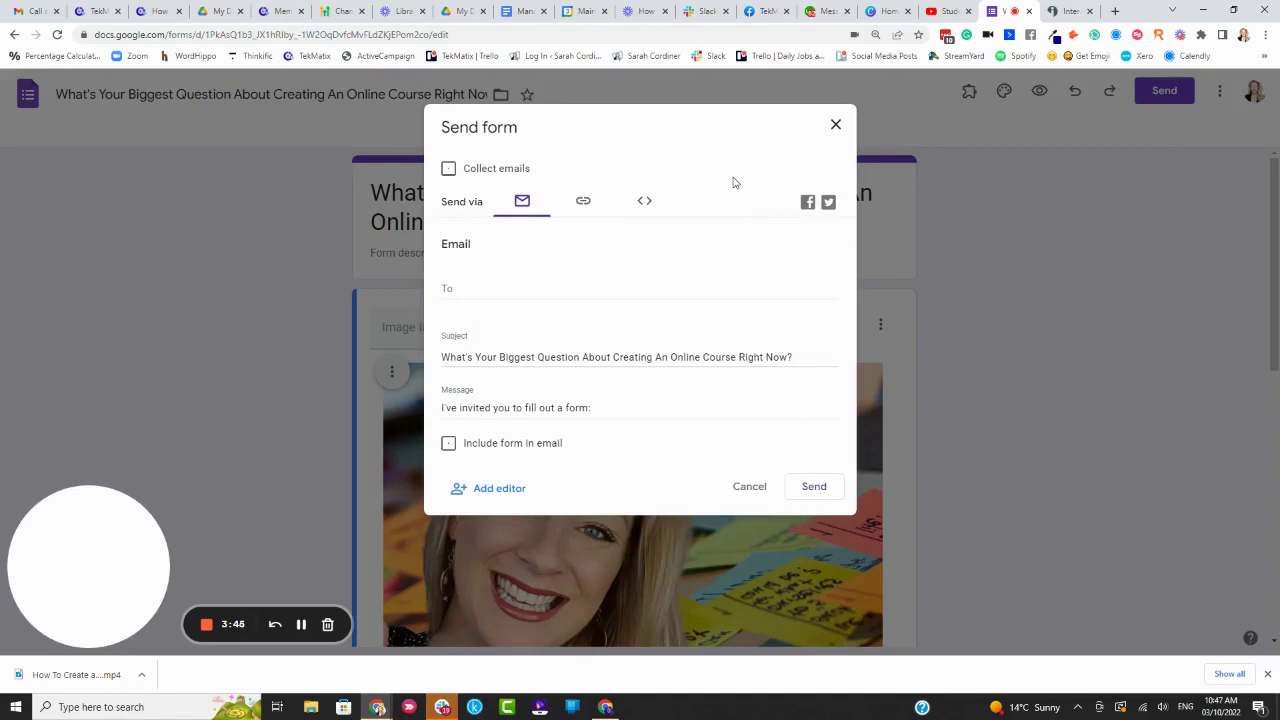
click(645, 207)
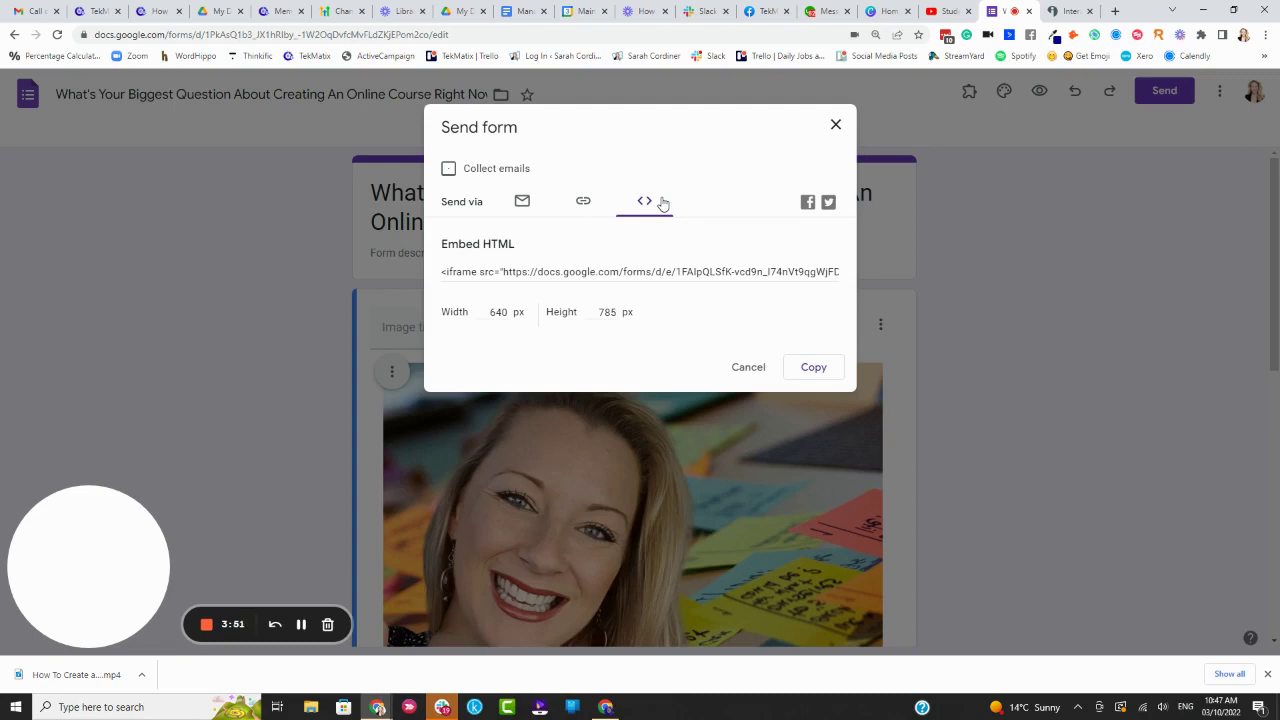
click(638, 270)
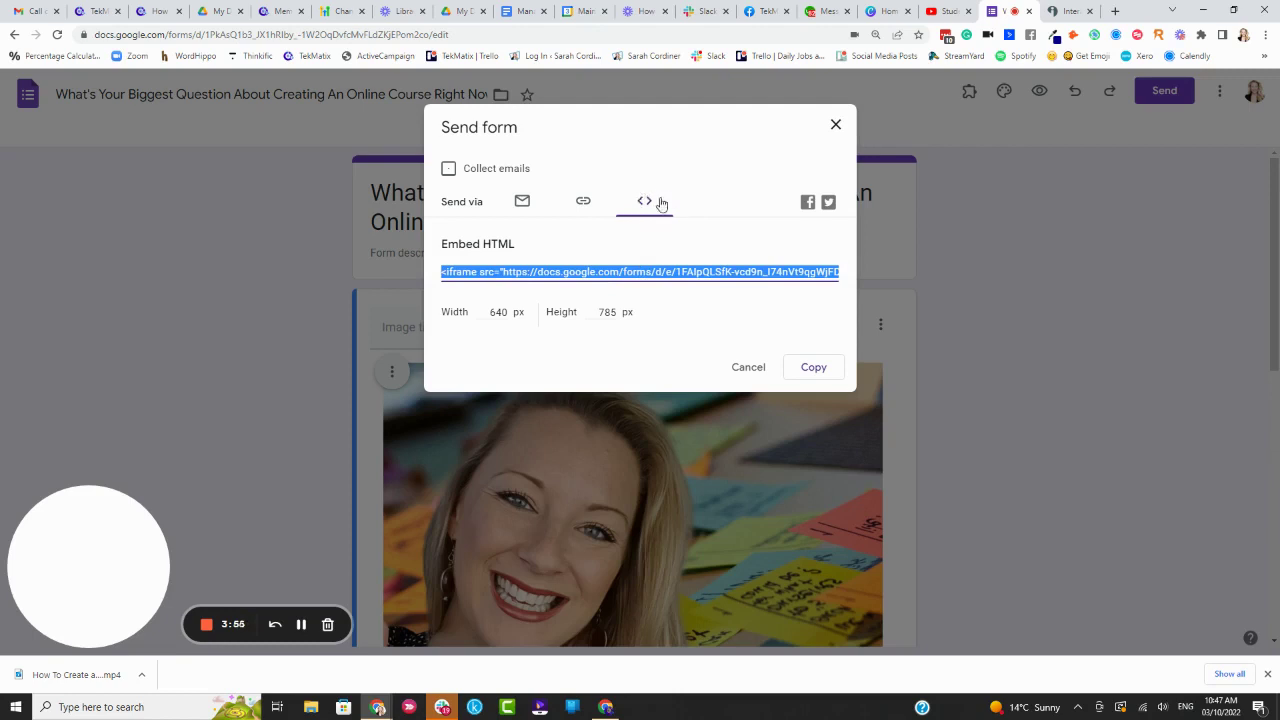
double_click(505, 244)
click(669, 274)
Paste the Google Form iframe code into the post body's source code and save the post.
click(284, 11)
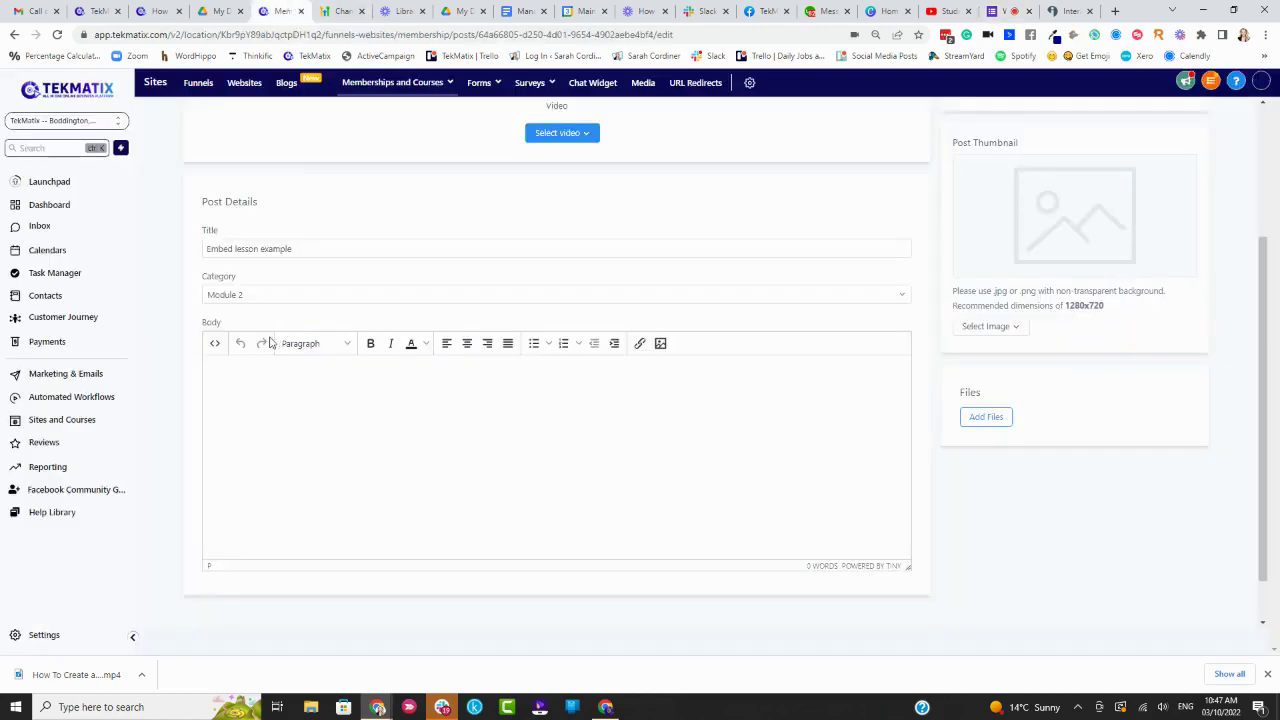
scroll(517, 143, up, 3)
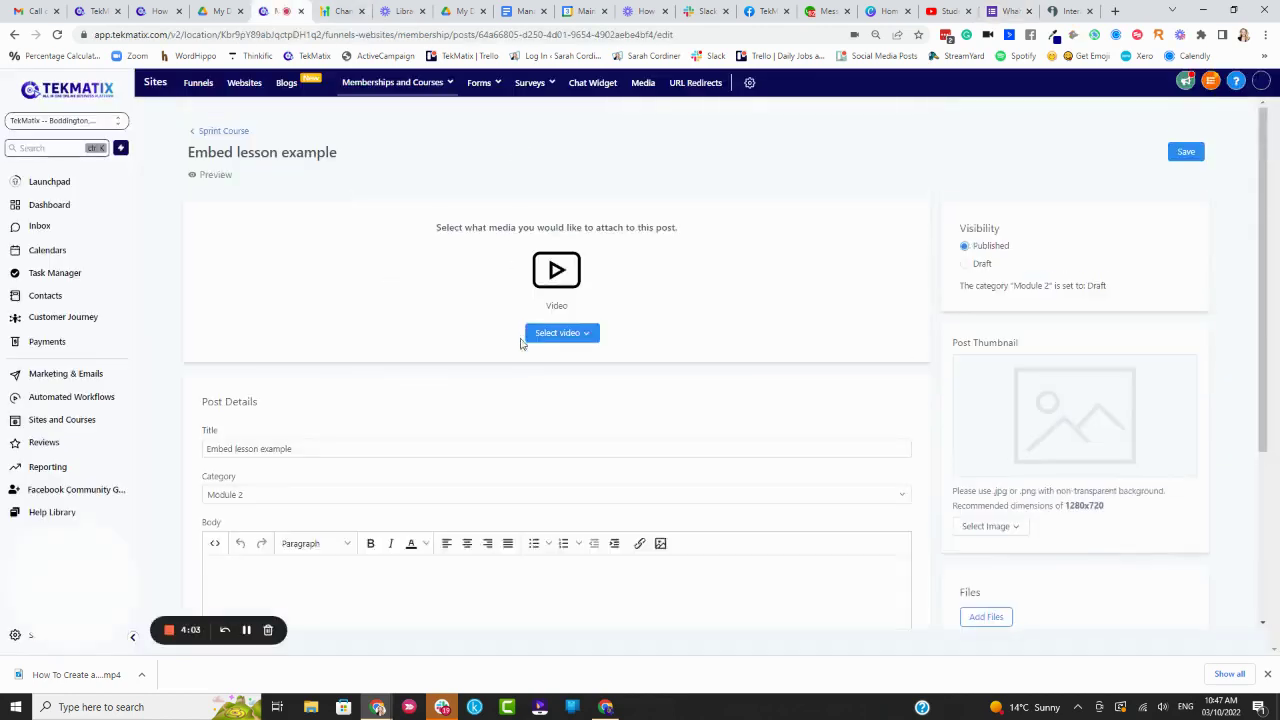
scroll(556, 287, down, 1)
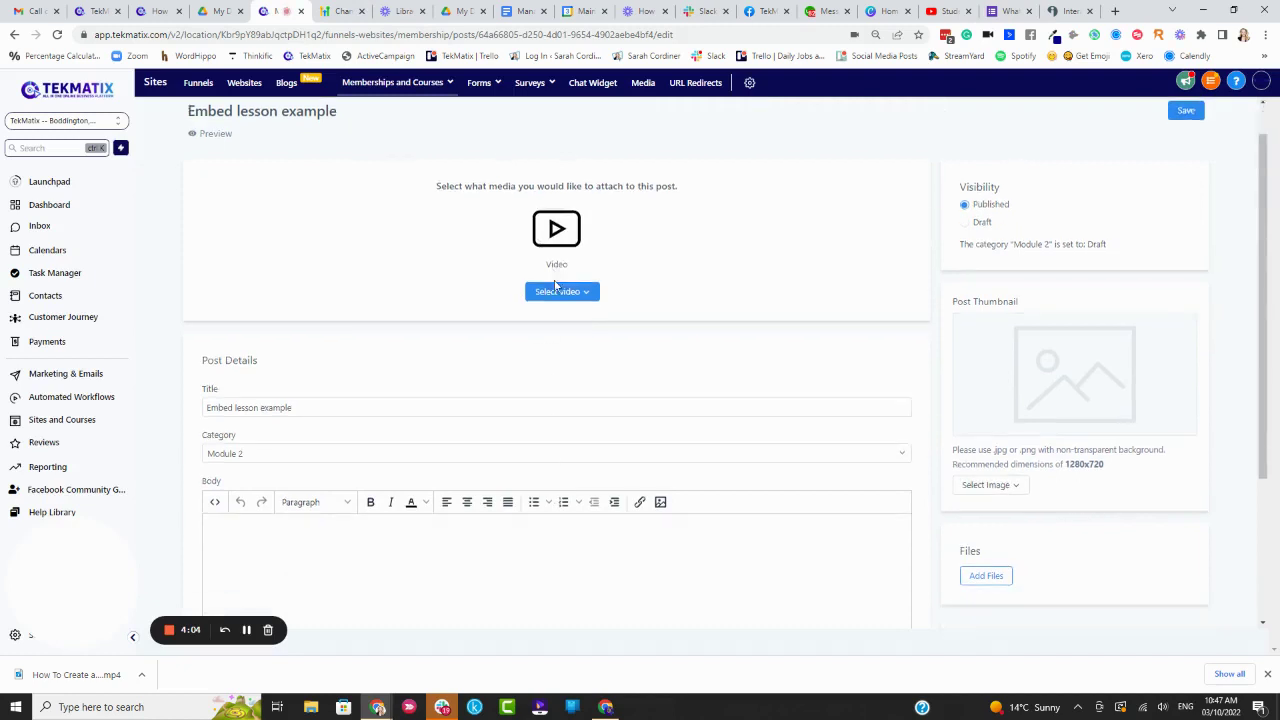
scroll(466, 371, down, 2)
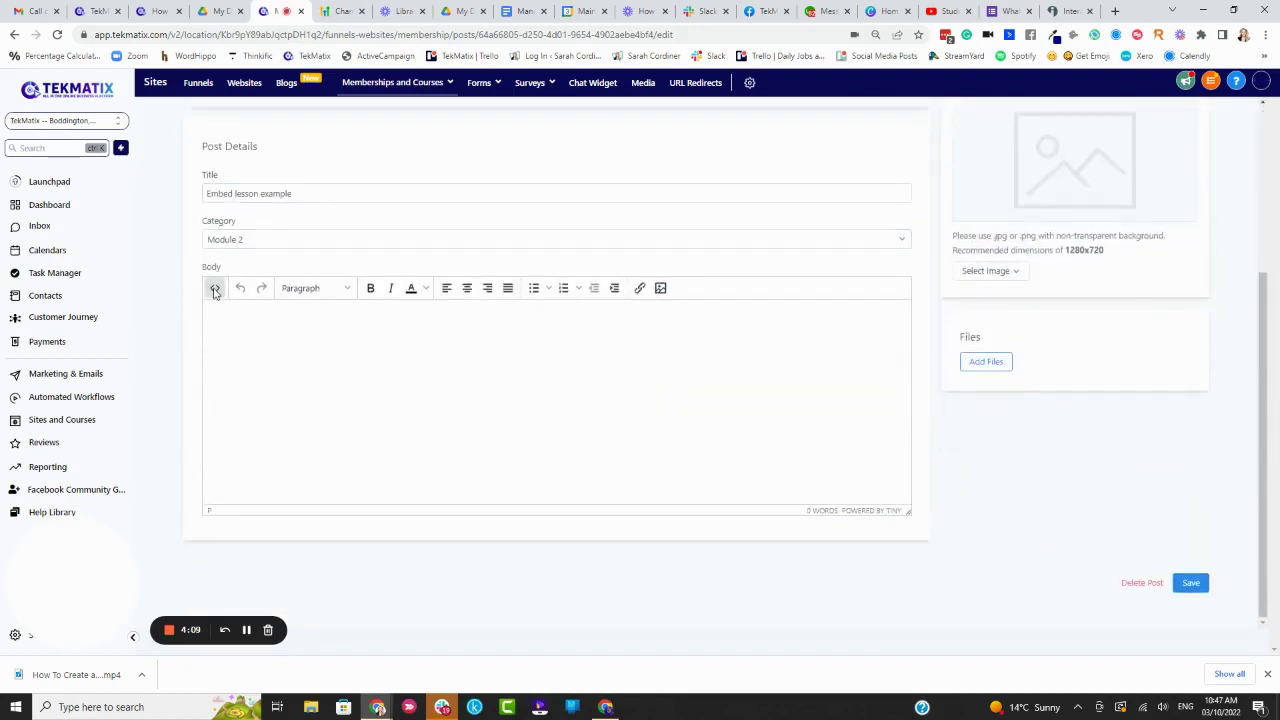
click(214, 290)
key(ctrl+v)
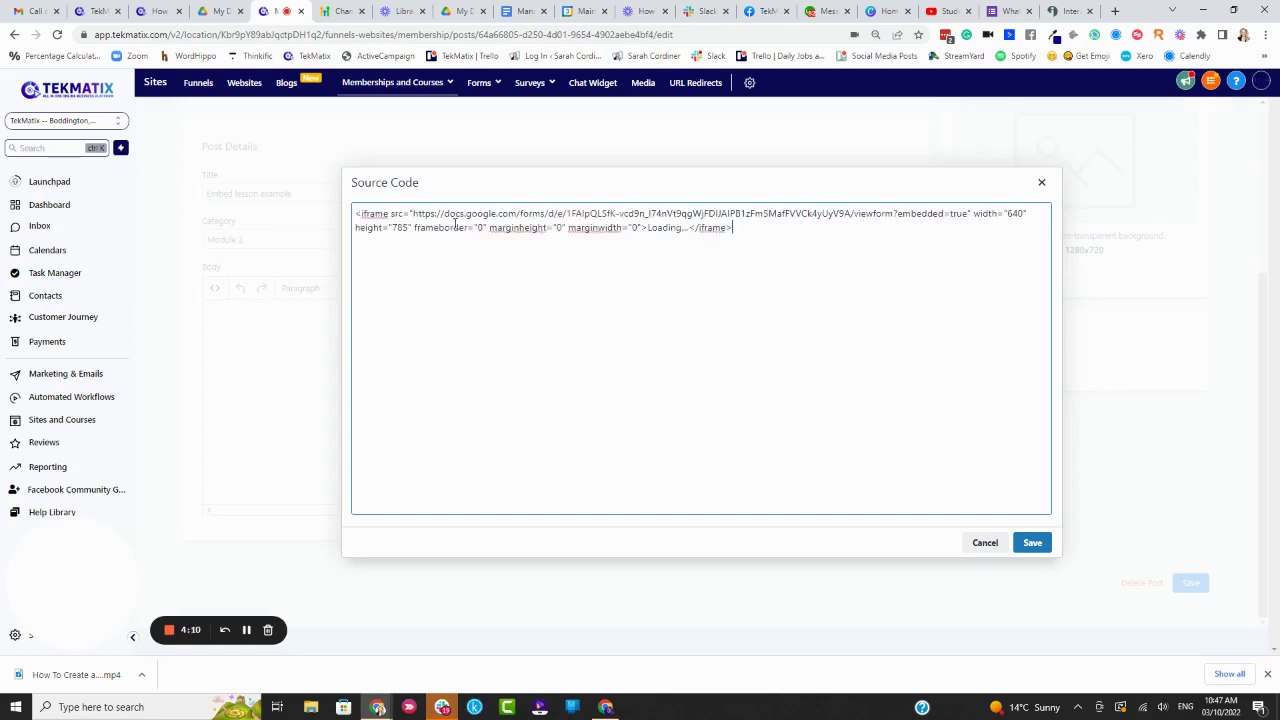
click(1032, 542)
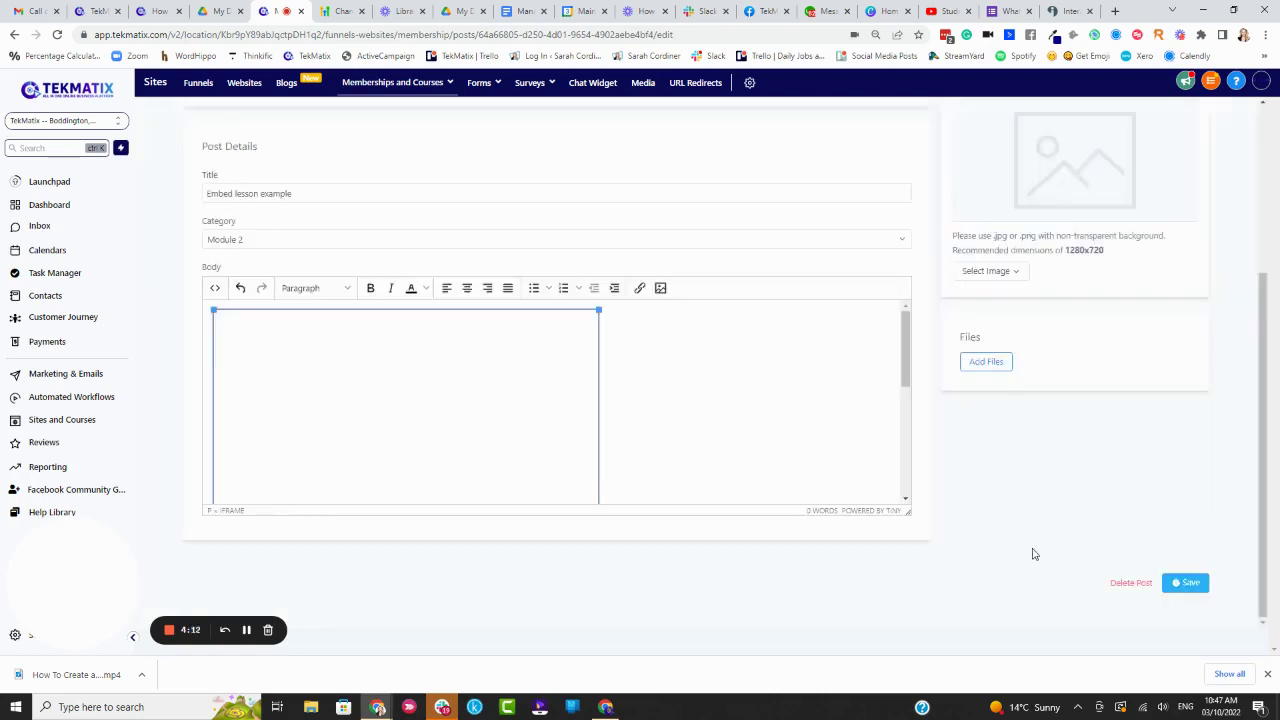
scroll(591, 343, down, 4)
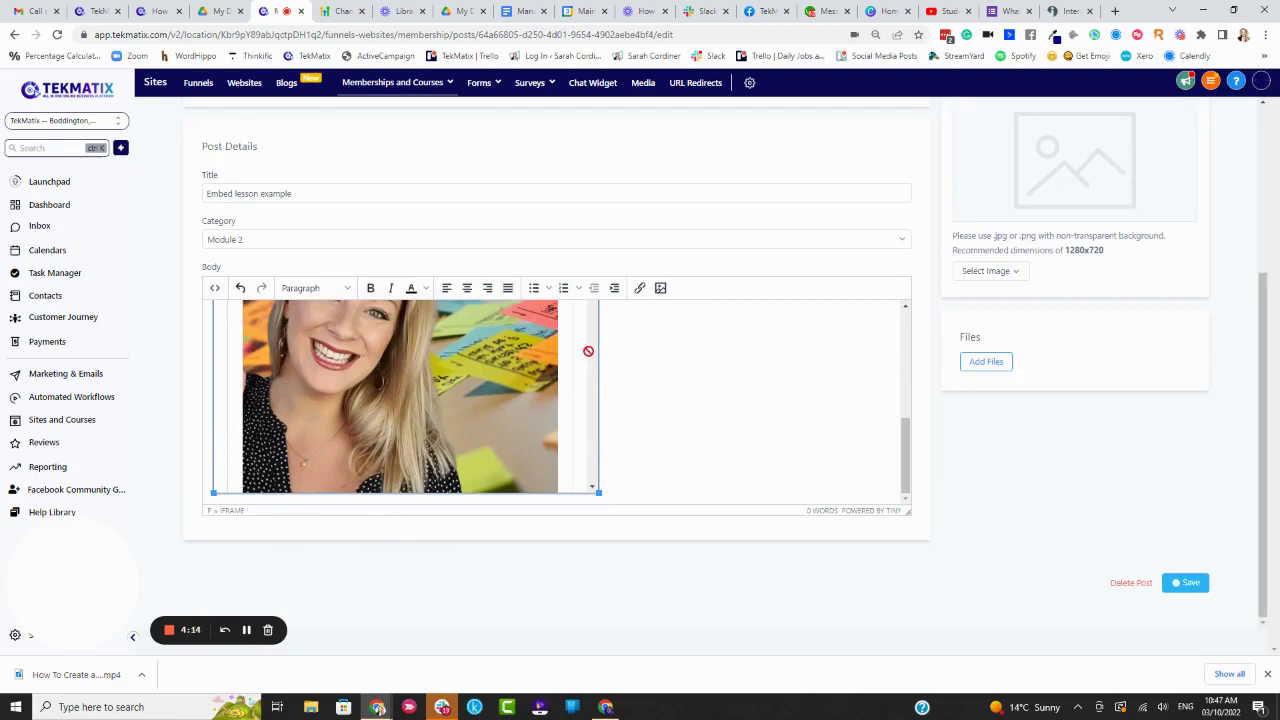
scroll(586, 355, up, 5)
click(1190, 583)
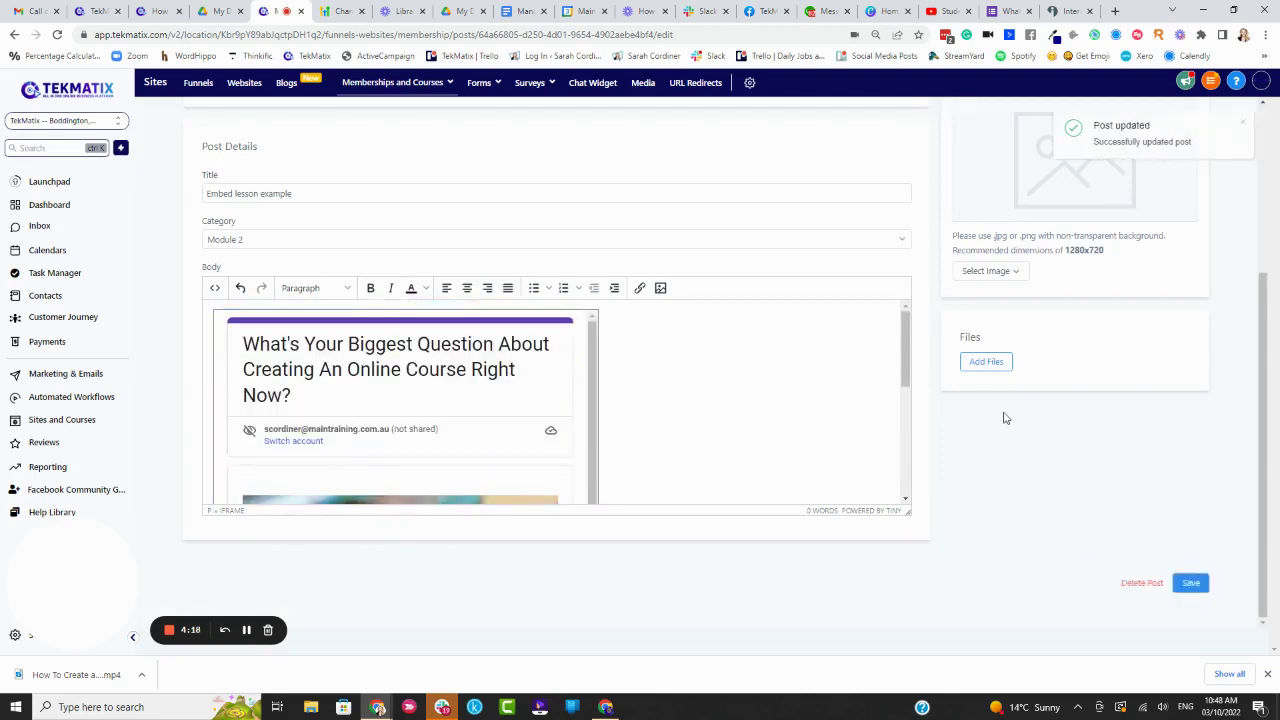
scroll(1003, 417, up, 3)
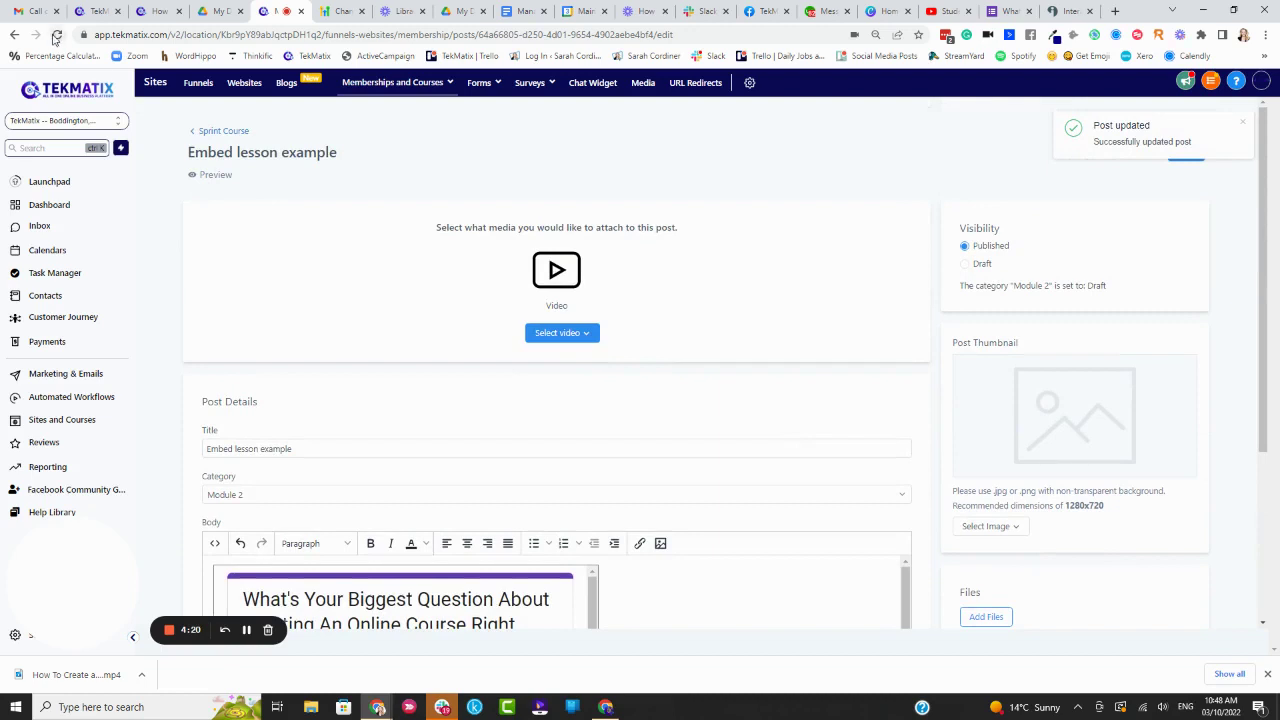
Reload the lesson preview and scroll down to the embedded Google Form.
click(57, 34)
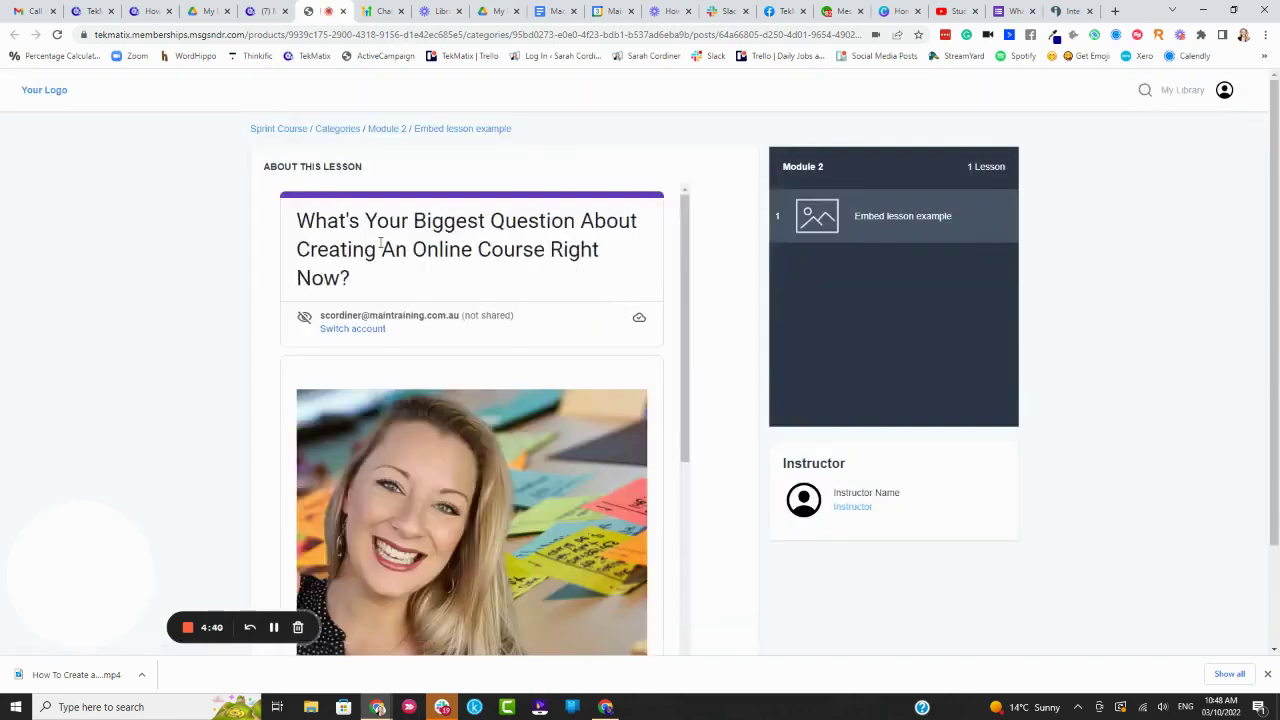
scroll(496, 289, down, 3)
scroll(496, 289, down, 3)
scroll(554, 283, up, 8)
scroll(549, 283, down, 2)
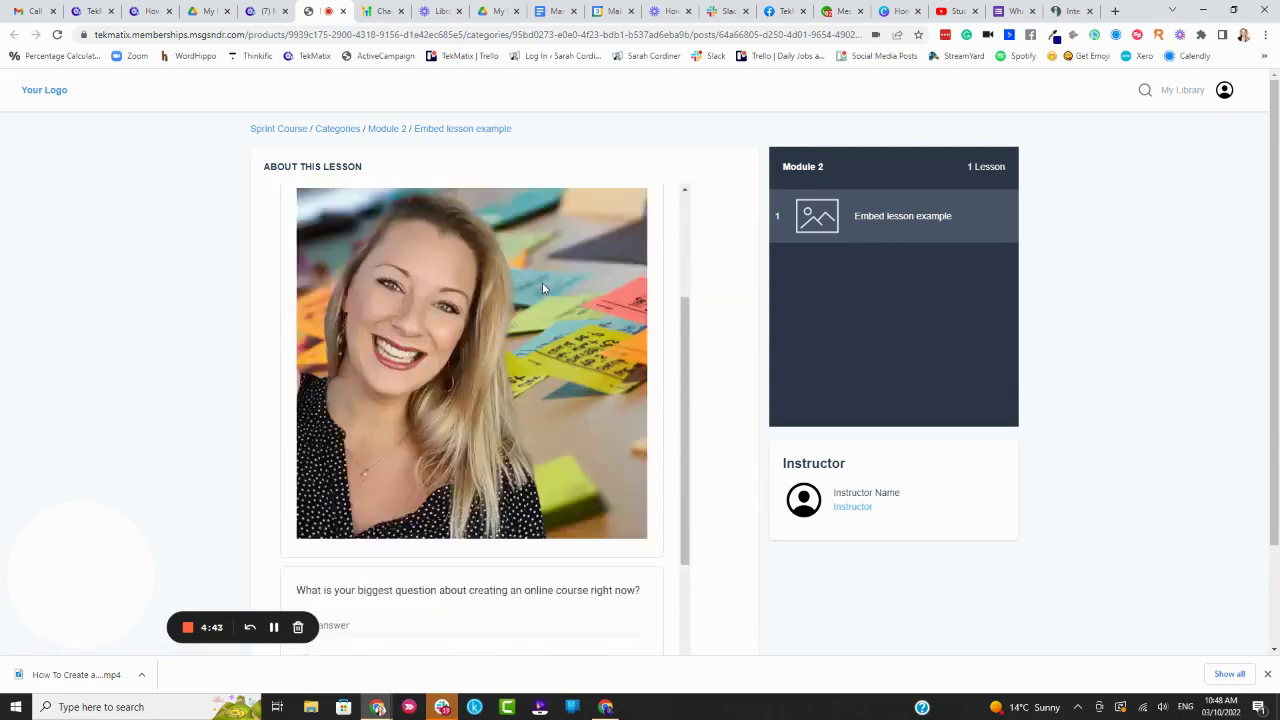
scroll(542, 288, down, 5)
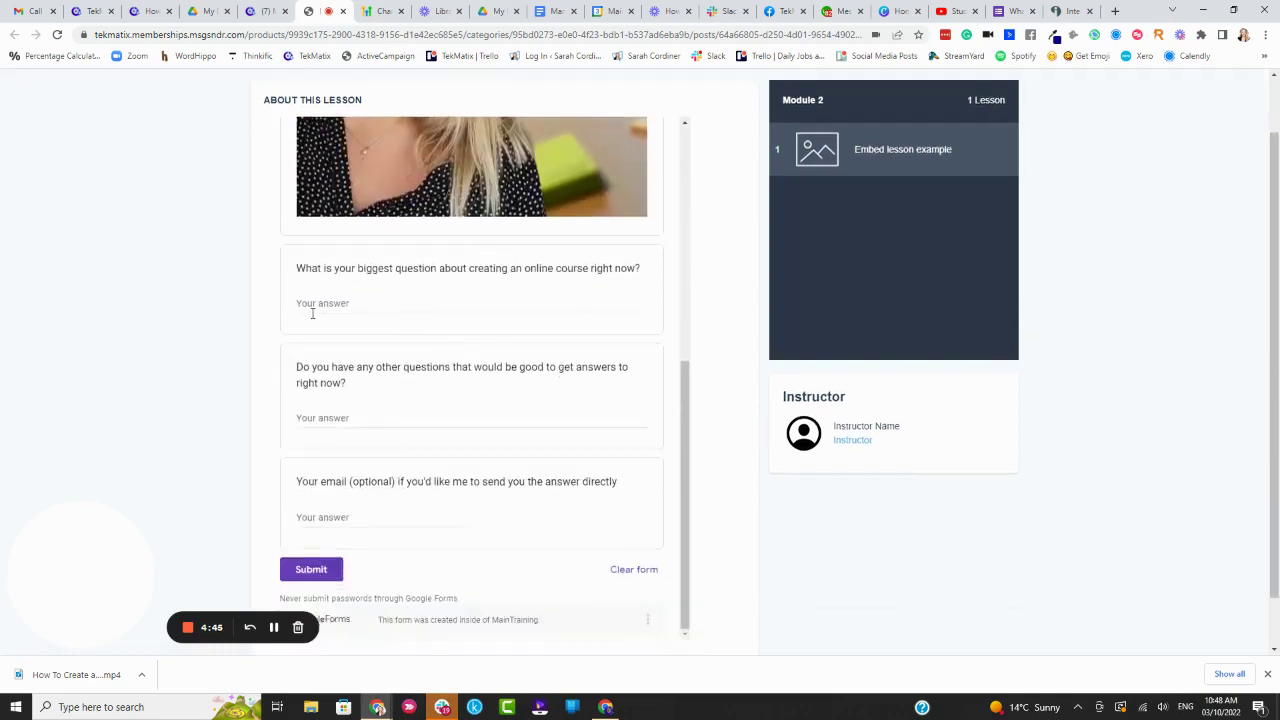
Test the embedded form by clicking into its first, second and email answer fields.
click(323, 306)
click(329, 416)
click(329, 516)
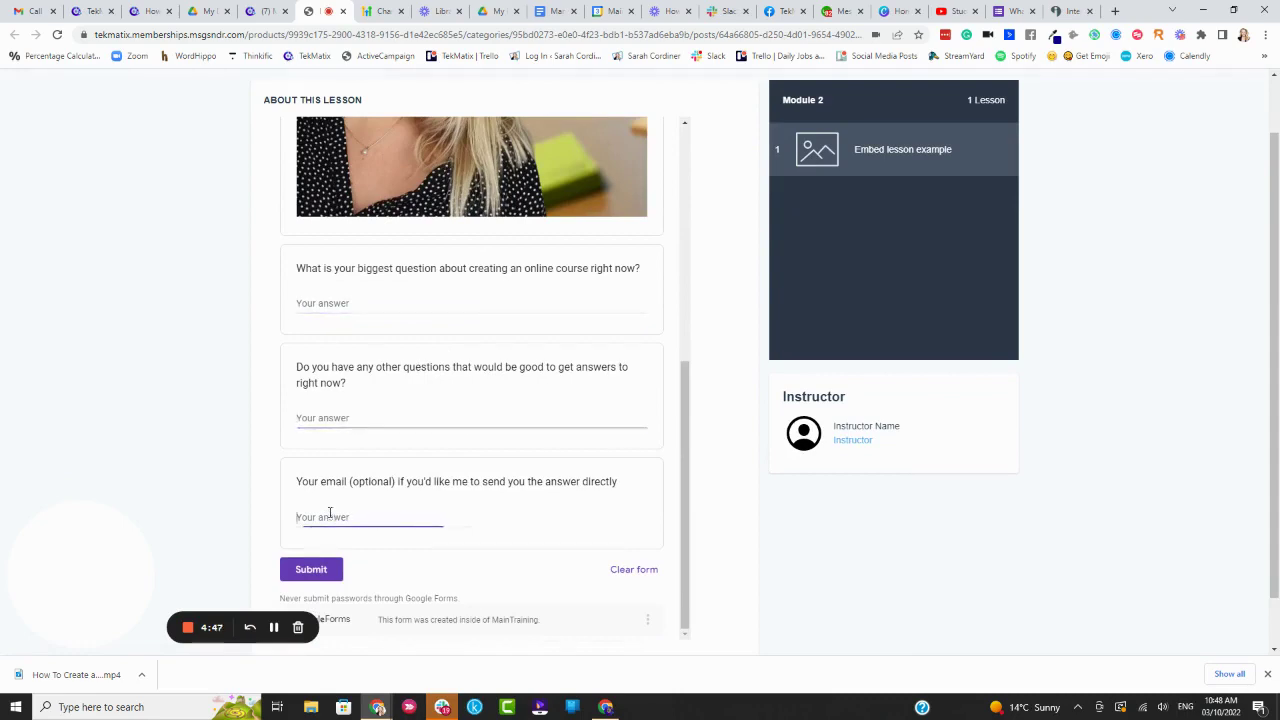
scroll(420, 400, down, 1)
scroll(411, 375, up, 10)
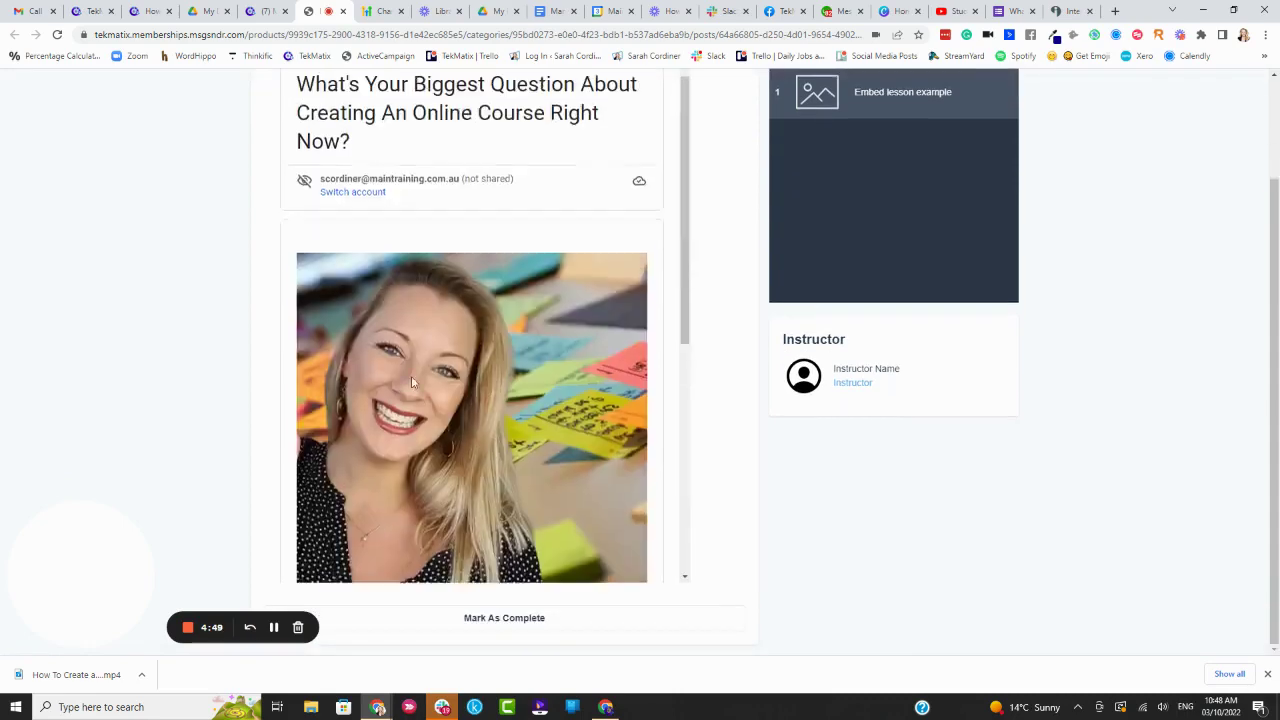
scroll(450, 350, down, 2)
scroll(523, 349, up, 2)
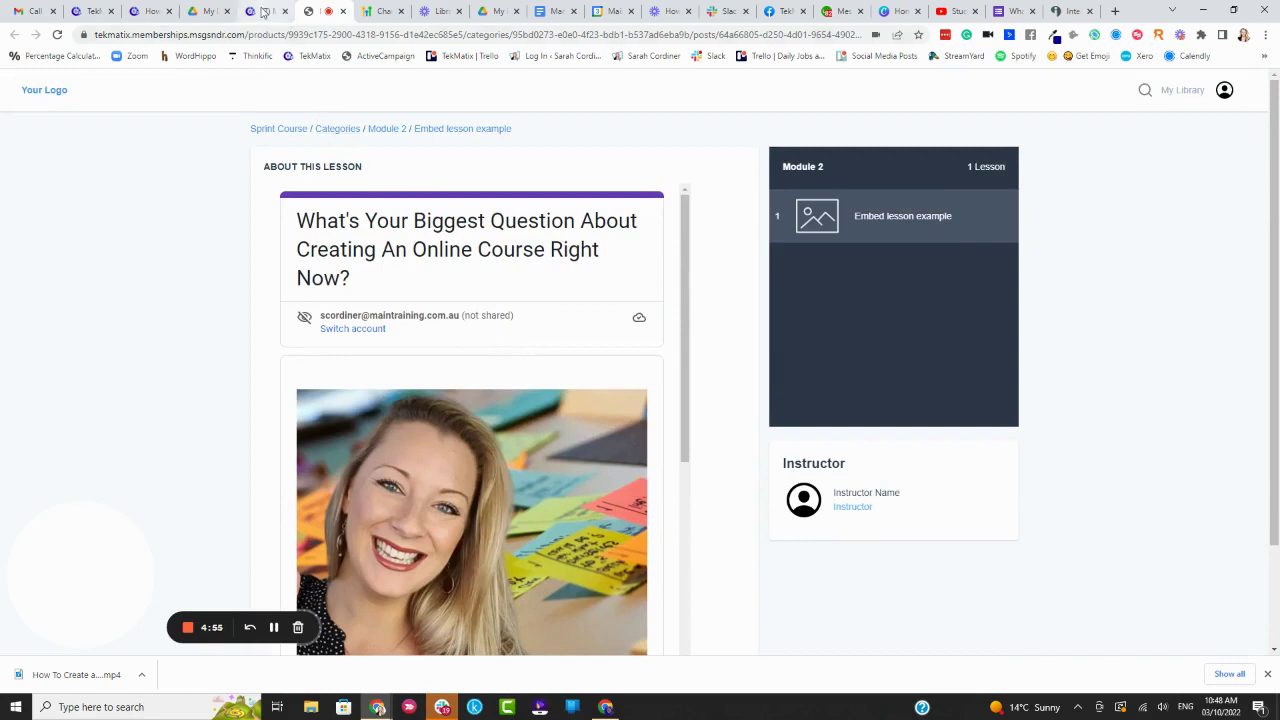
Check the post body in the TekMatix editor, then go to the Try Interact quizzes dashboard.
click(263, 11)
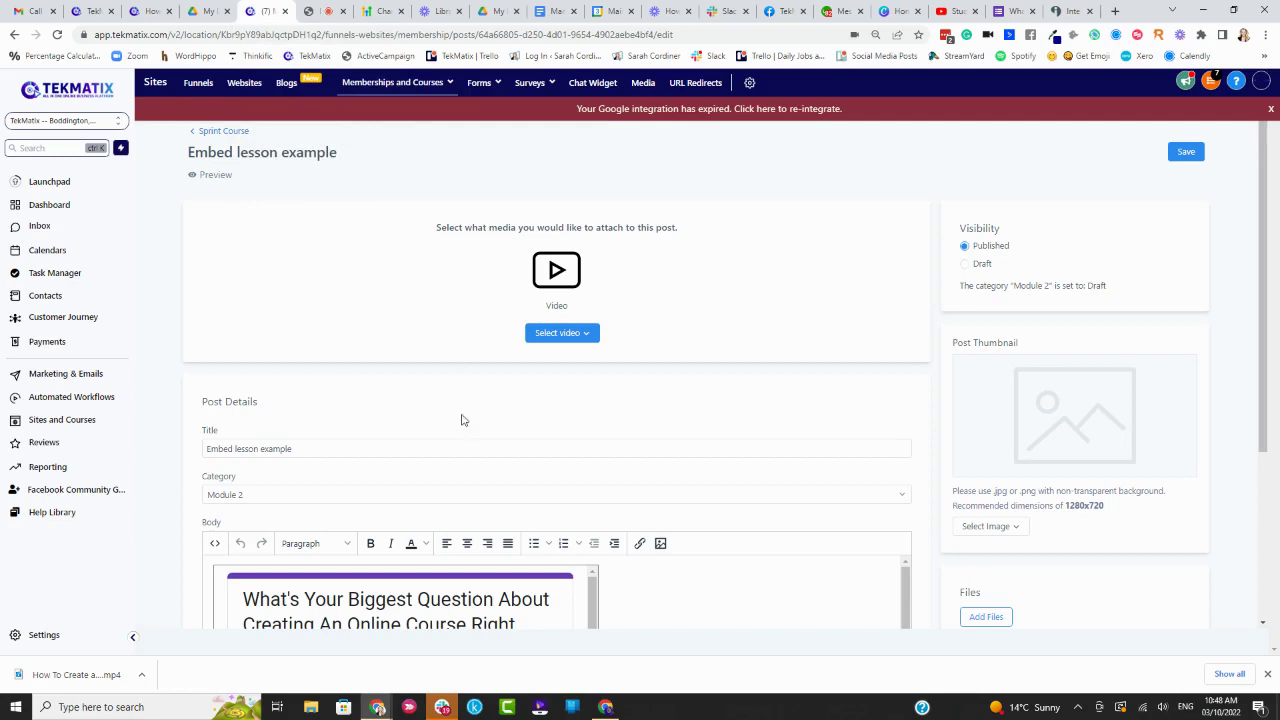
scroll(731, 450, down, 3)
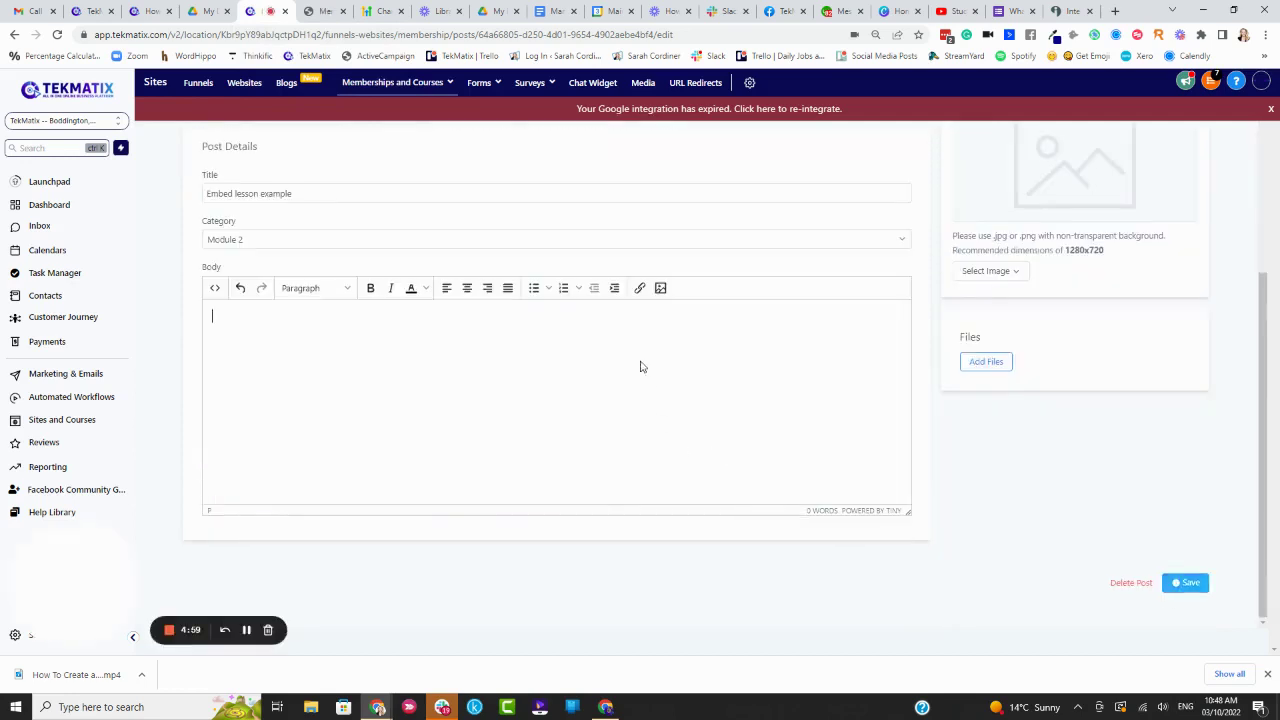
click(1063, 11)
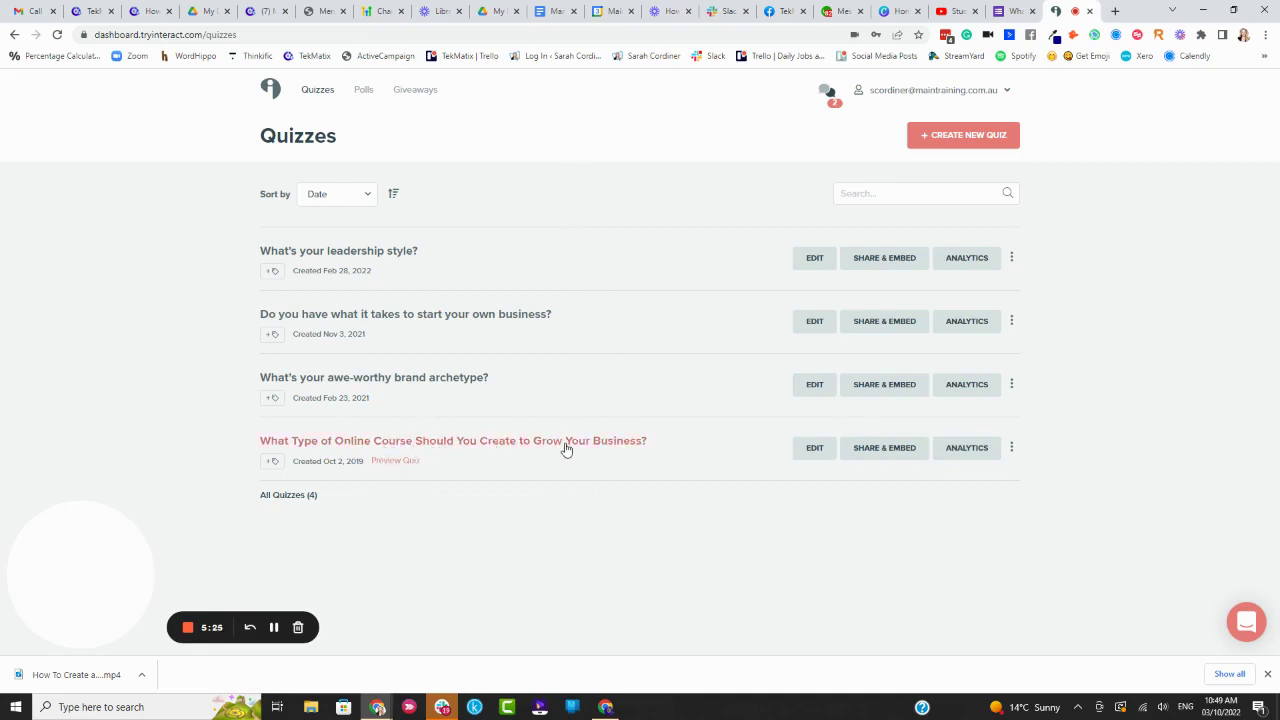
Copy the online-course quiz's iframe embed code from its Share & Embed options.
click(868, 451)
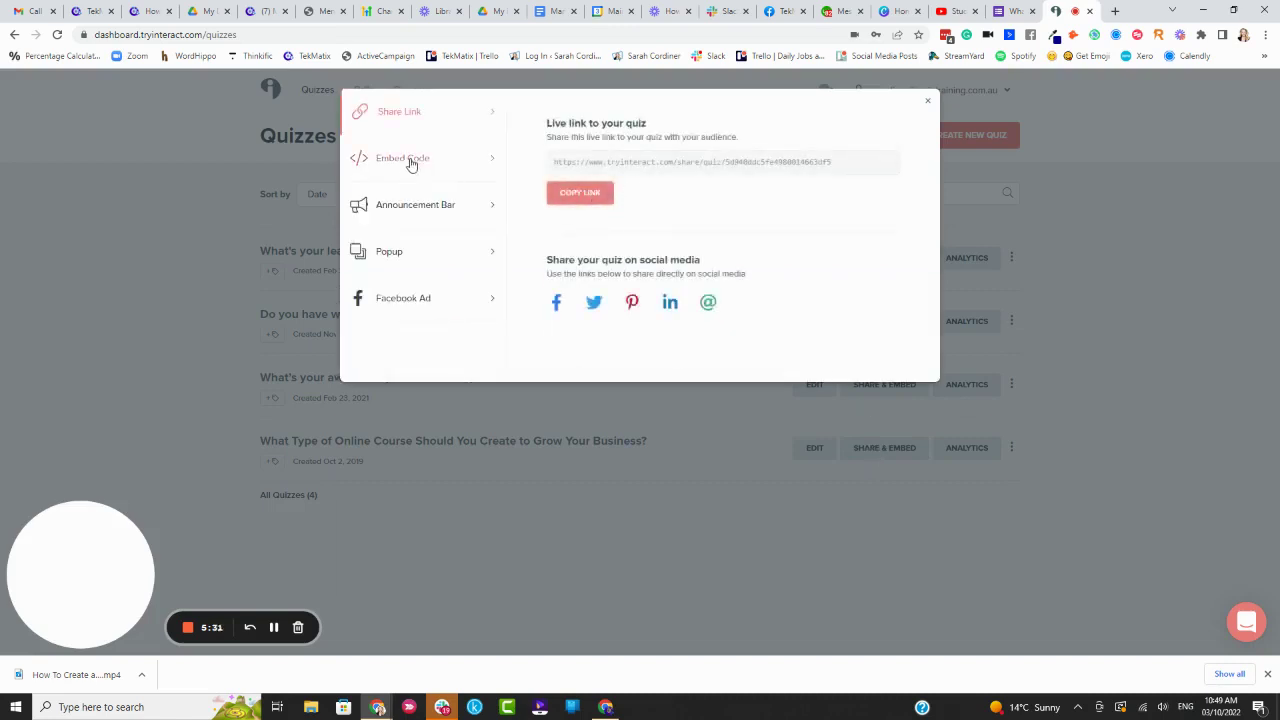
click(420, 160)
click(582, 271)
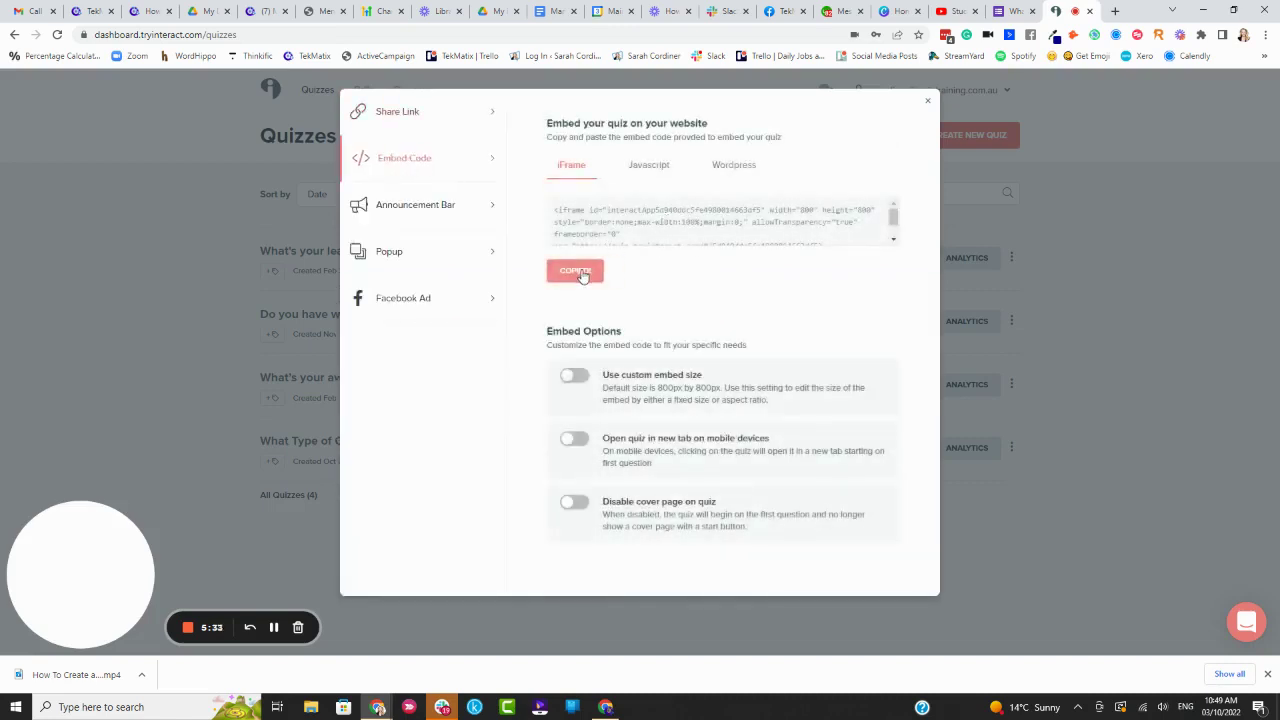
Paste the Try Interact quiz iframe code into the post body's source code and save the post.
click(270, 12)
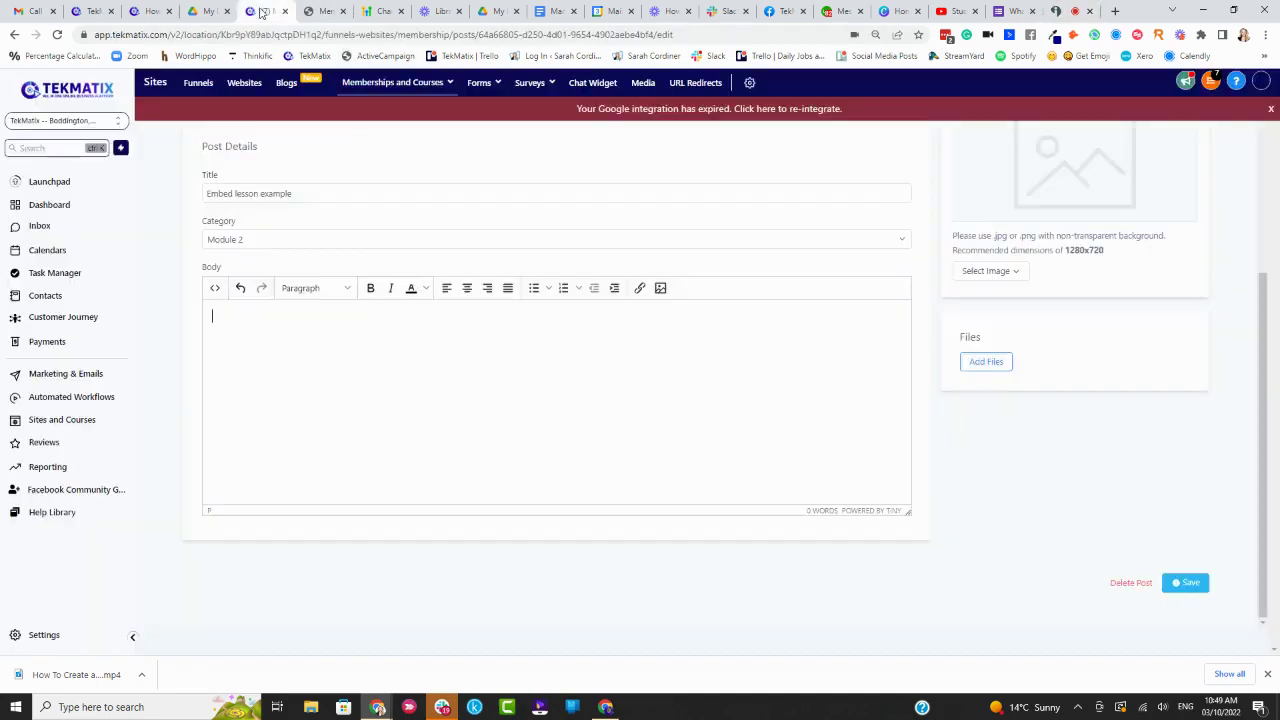
scroll(370, 263, up, 3)
scroll(740, 434, down, 2)
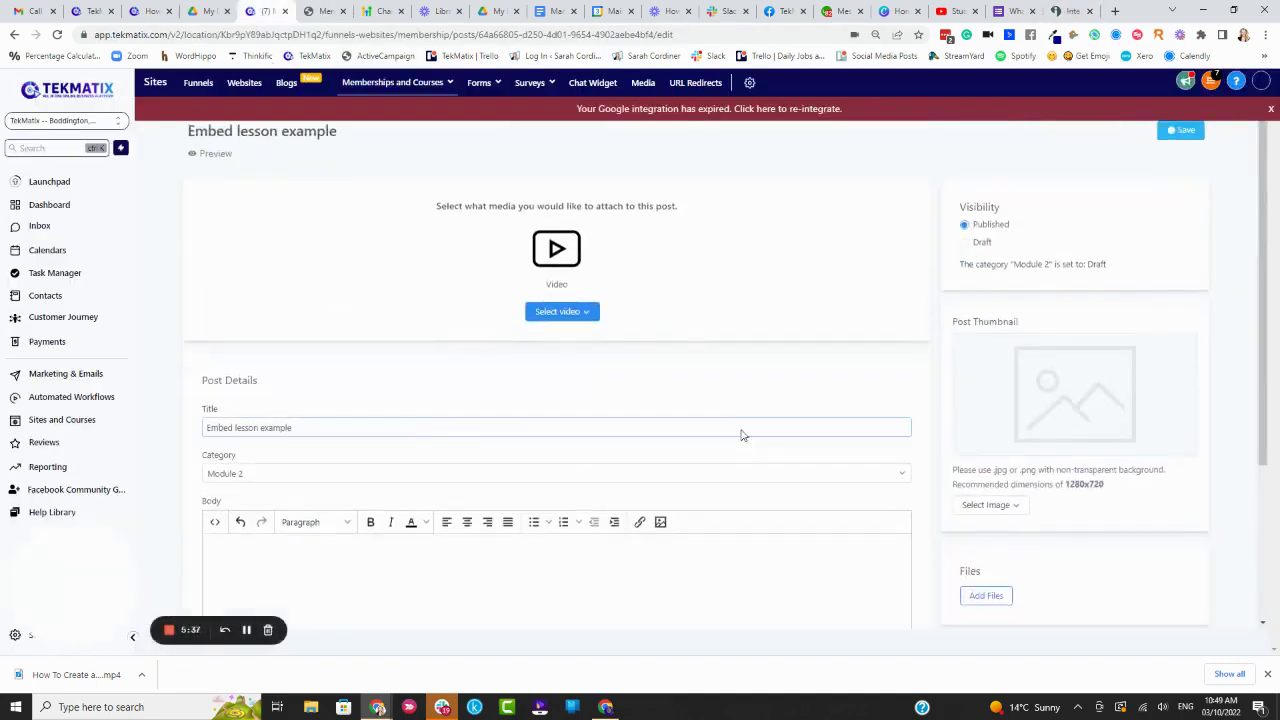
click(215, 344)
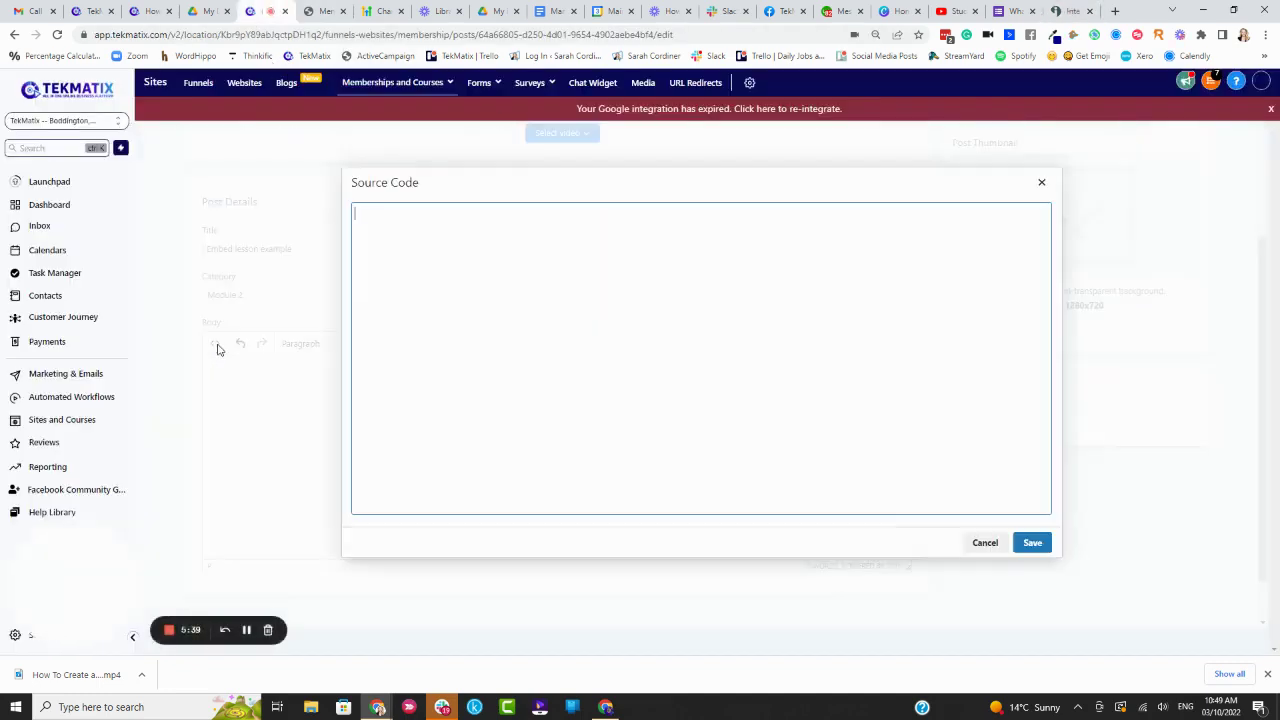
key(ctrl+v)
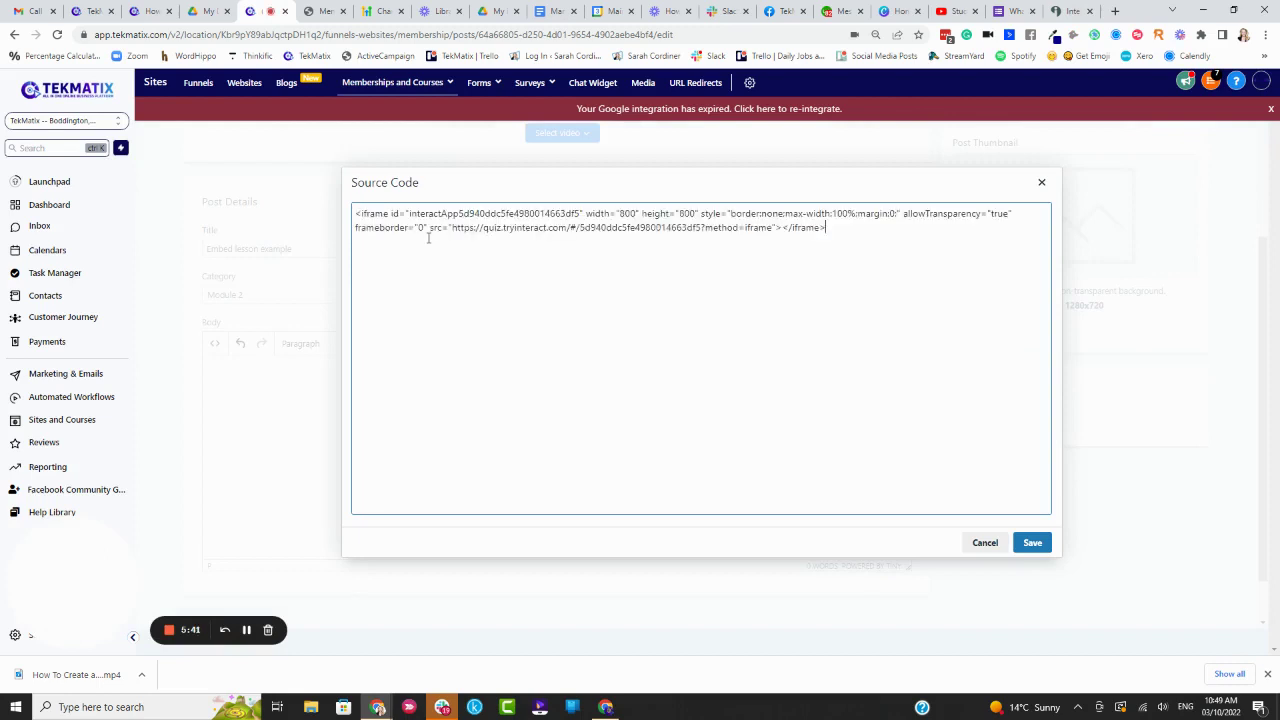
click(1032, 543)
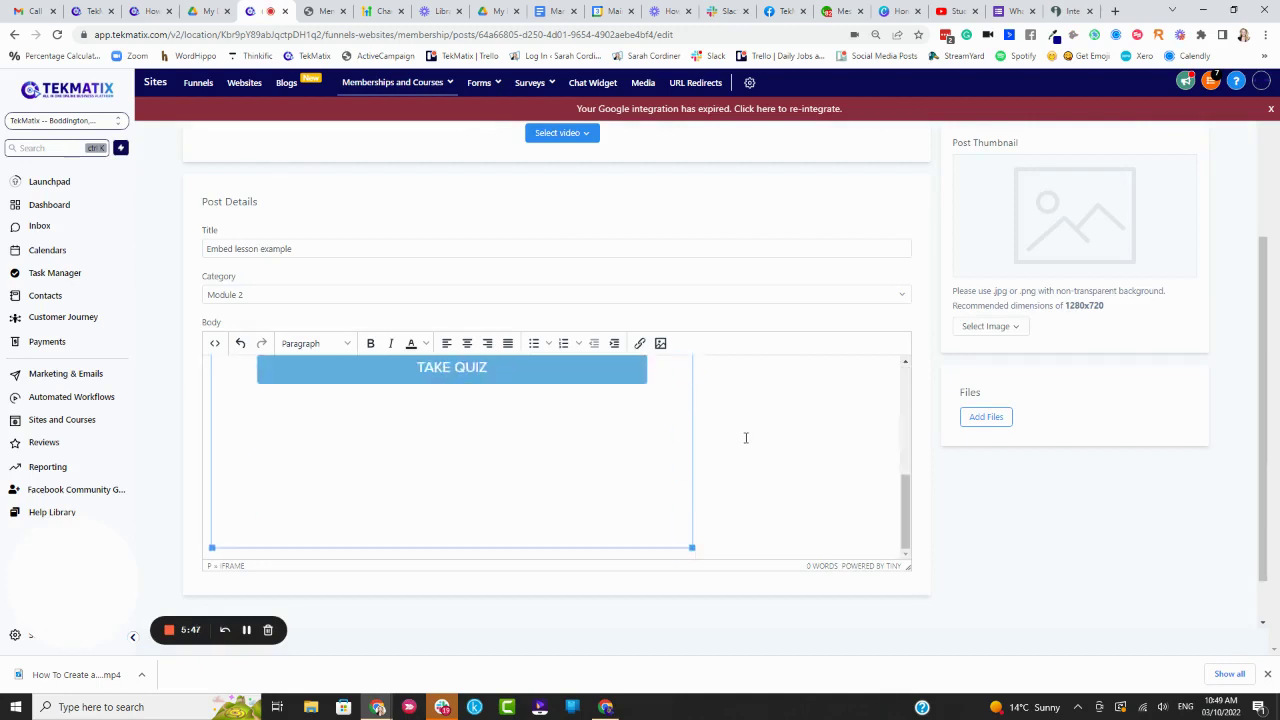
scroll(760, 444, up, 3)
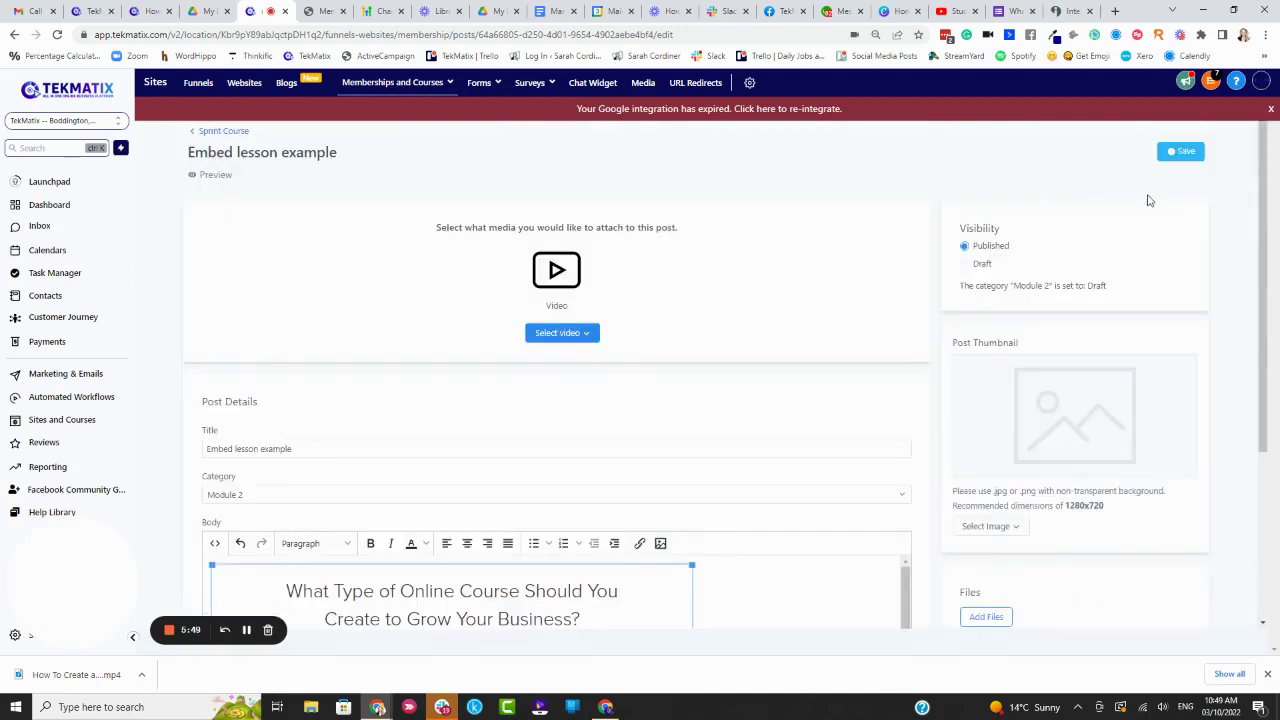
click(1175, 151)
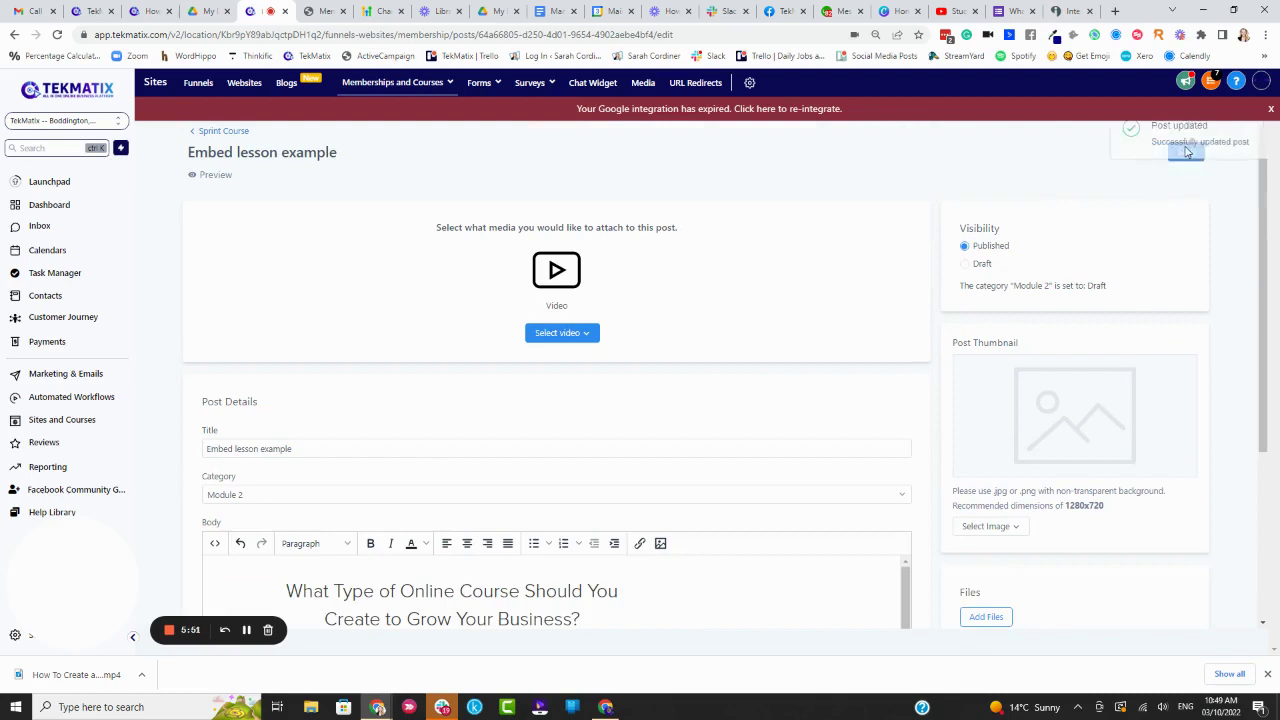
scroll(503, 483, down, 2)
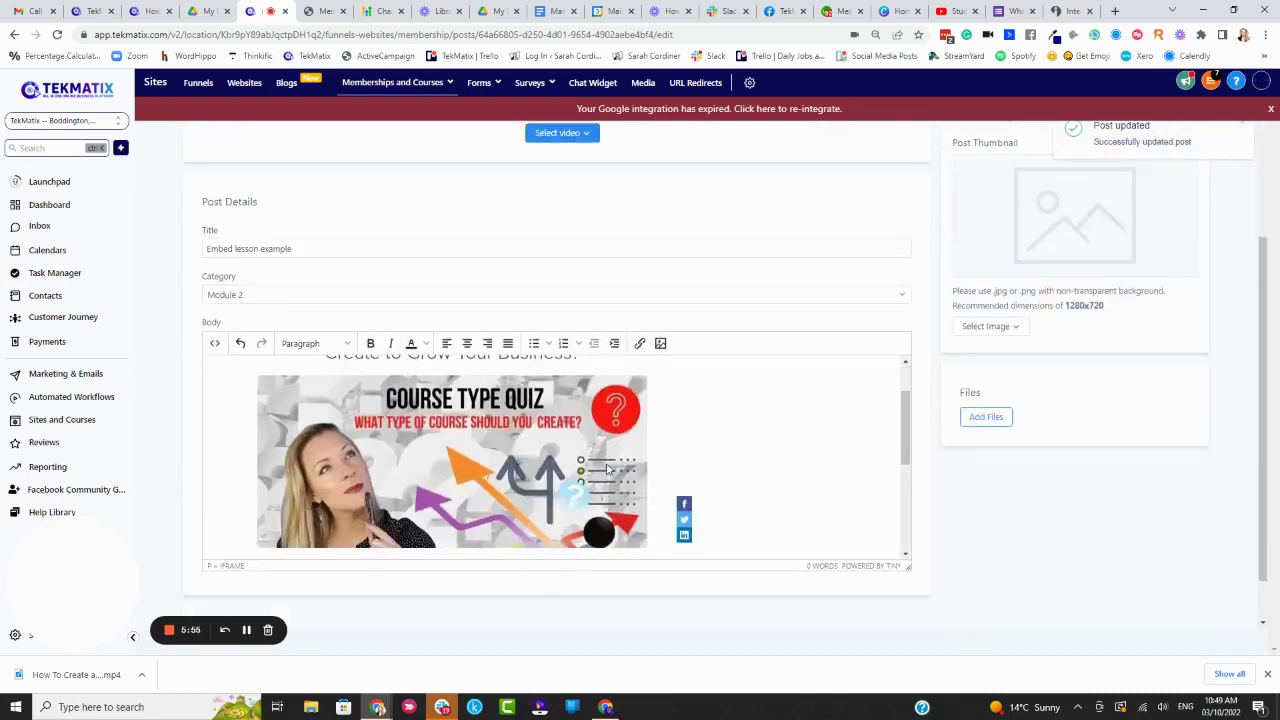
Start the embedded lesson quiz and answer its questions through the email-list question.
scroll(600, 440, up, 3)
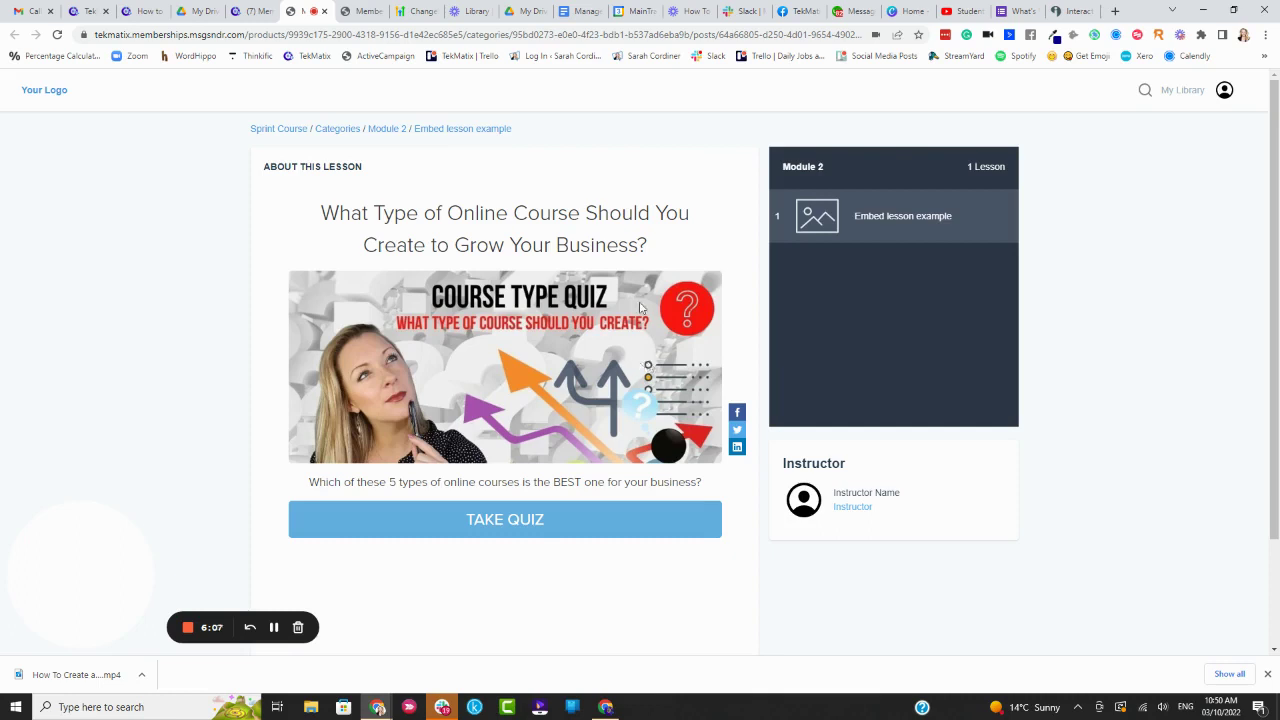
click(485, 535)
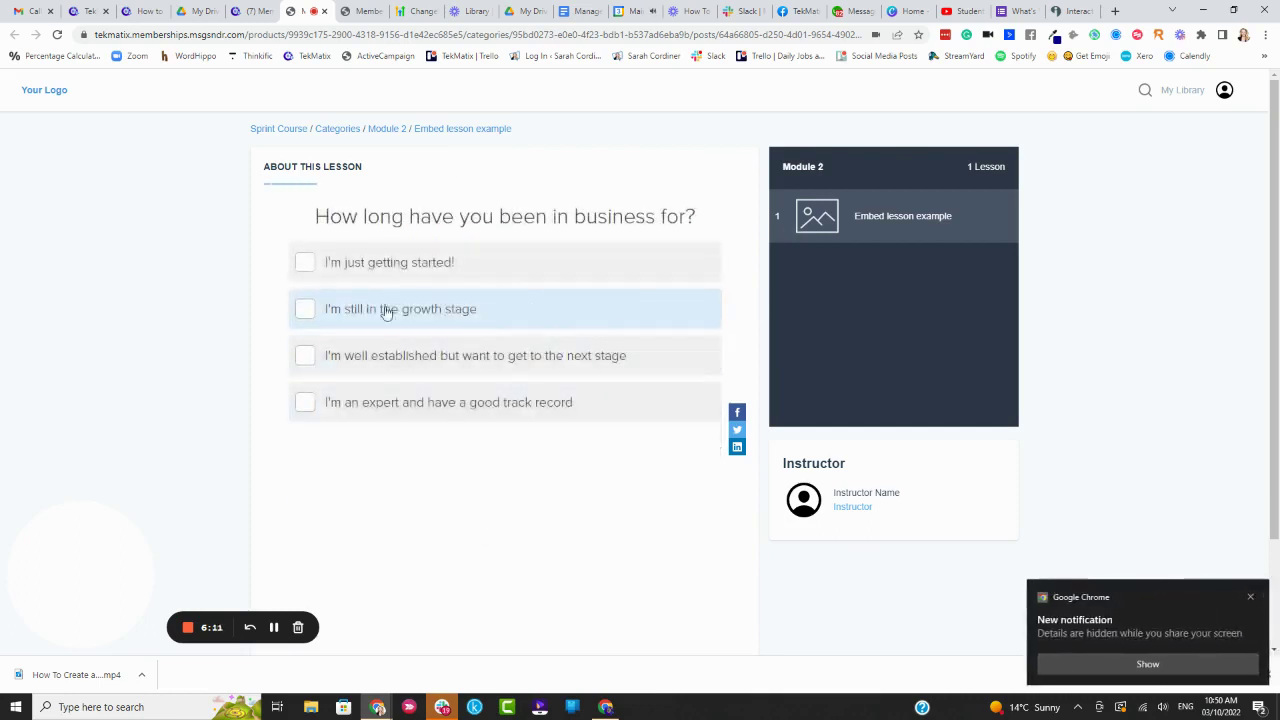
click(332, 263)
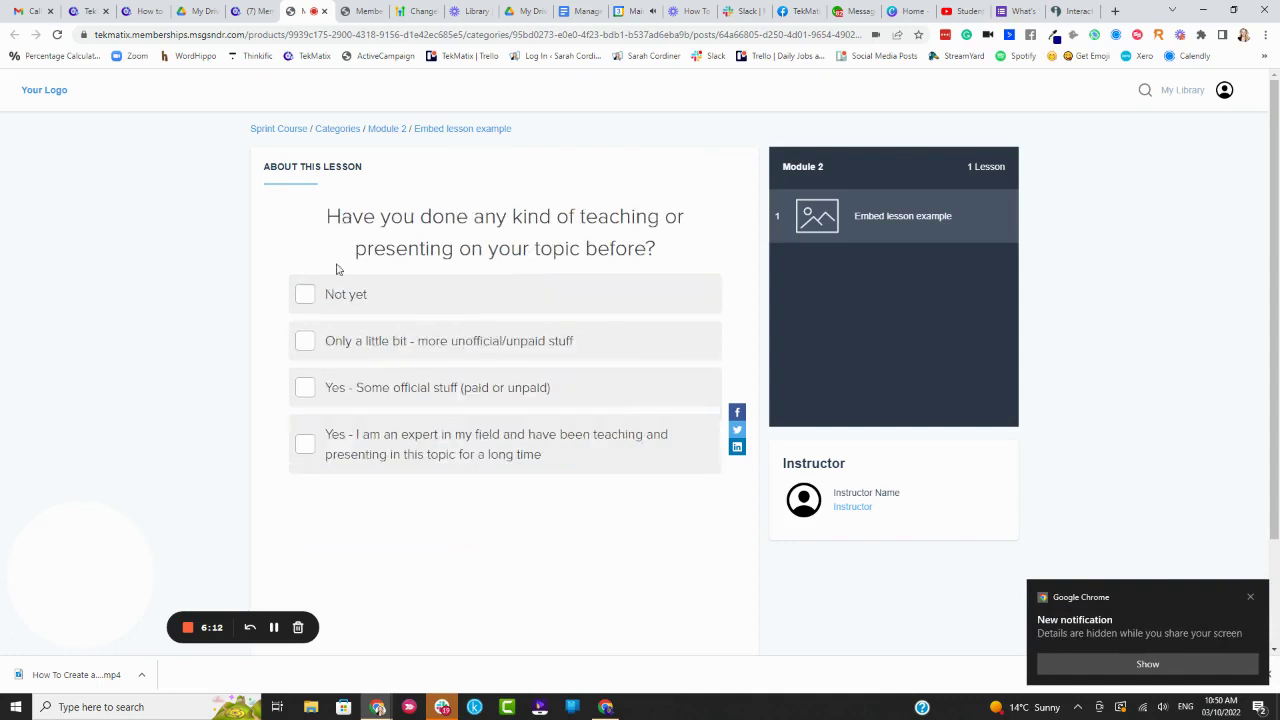
click(302, 345)
click(306, 353)
click(307, 393)
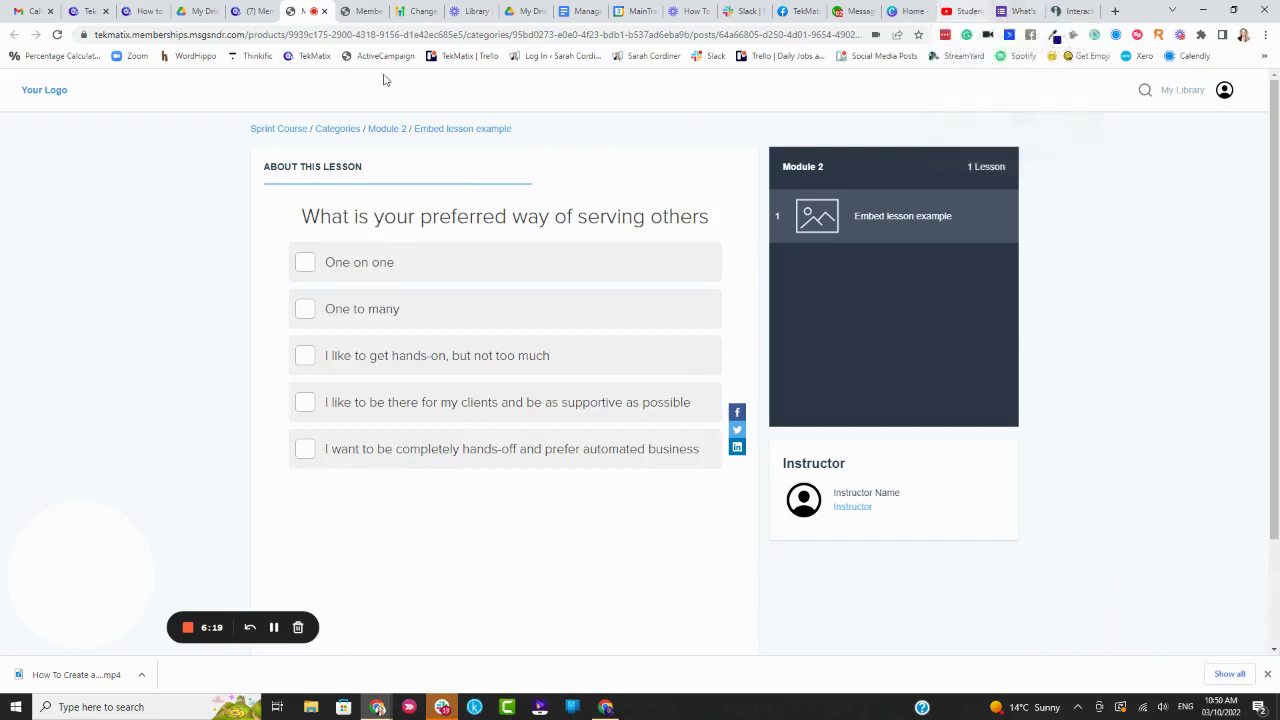
Bring up the YouTube page for the Student View of Online Courses & Course Player video.
click(242, 12)
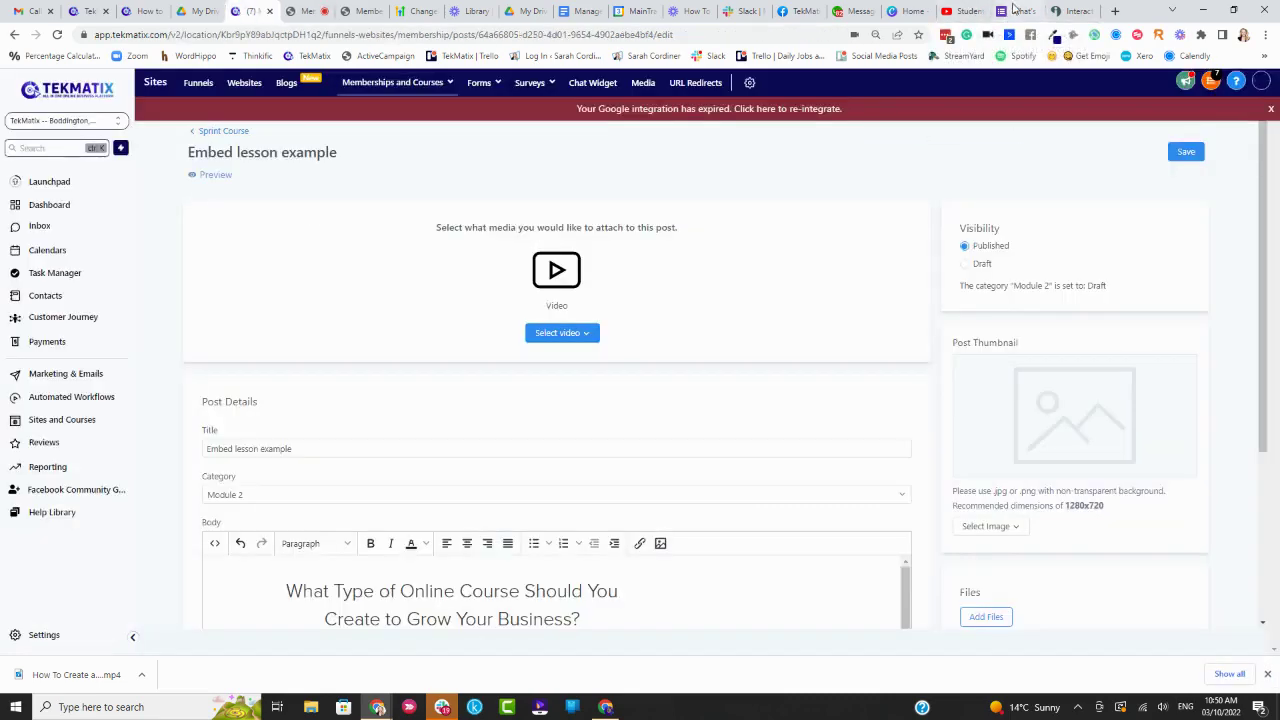
click(958, 11)
scroll(460, 296, down, 2)
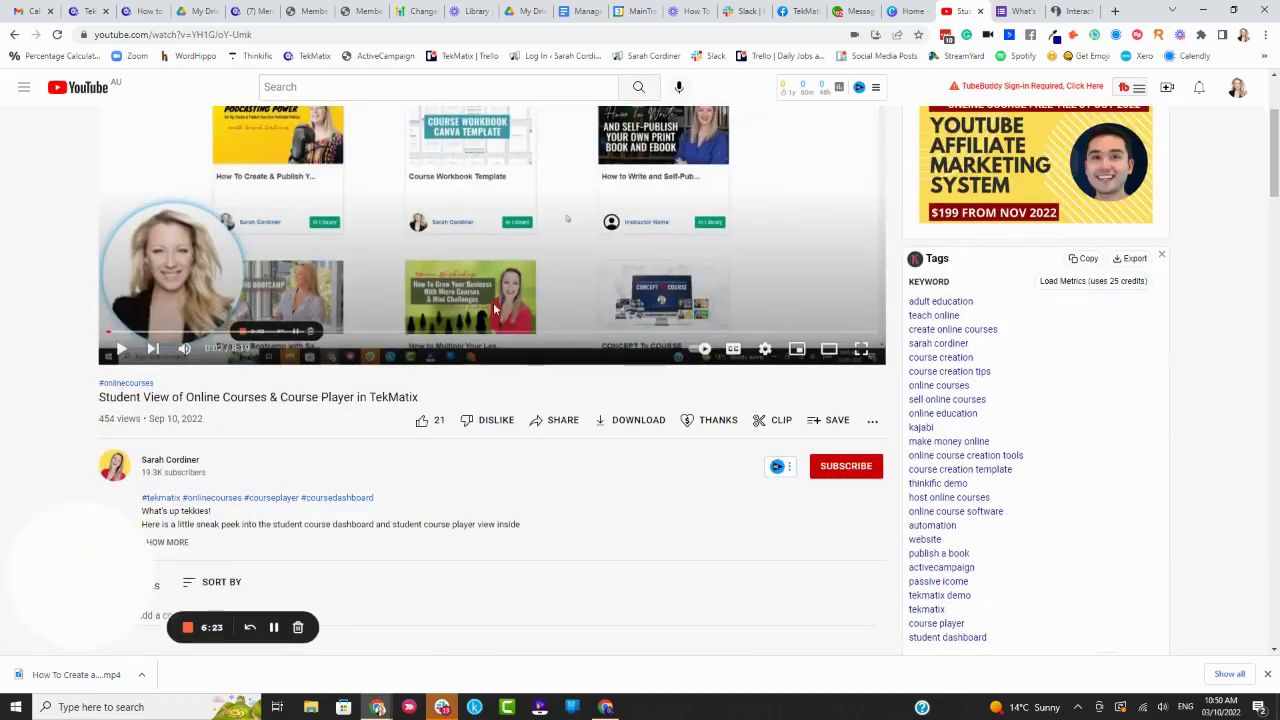
scroll(493, 302, up, 2)
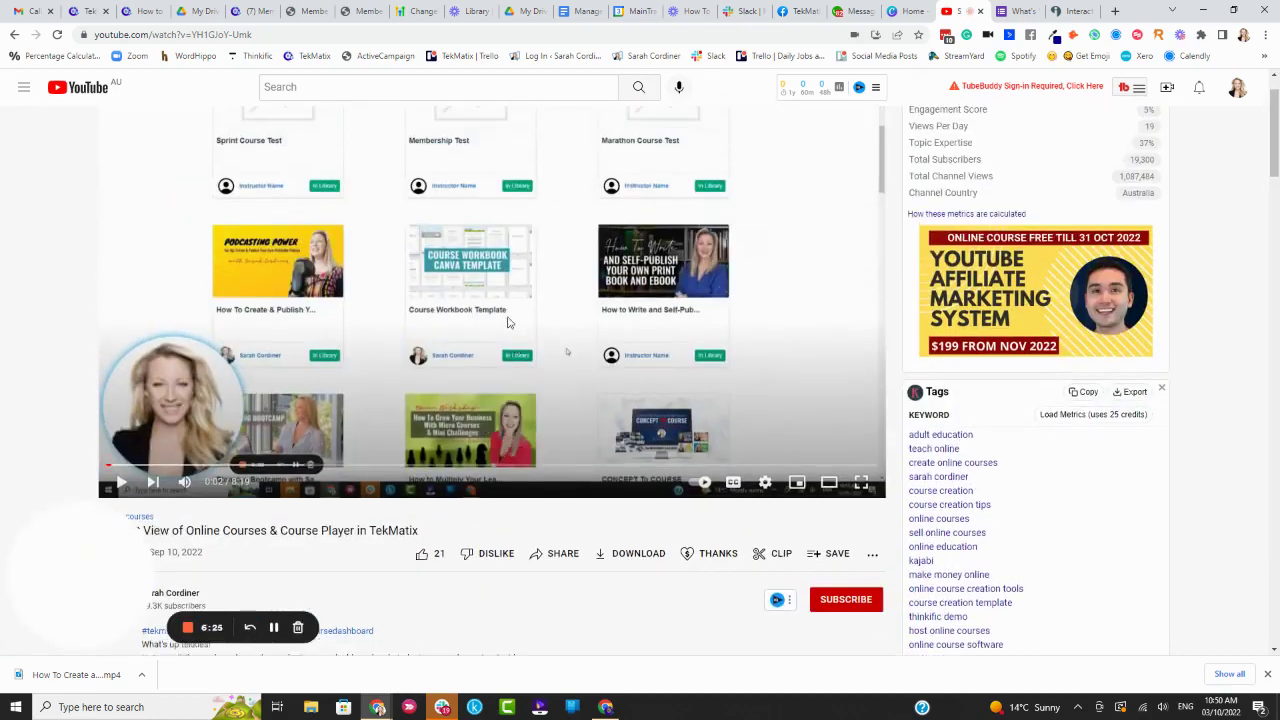
scroll(507, 322, up, 1)
scroll(546, 332, down, 1)
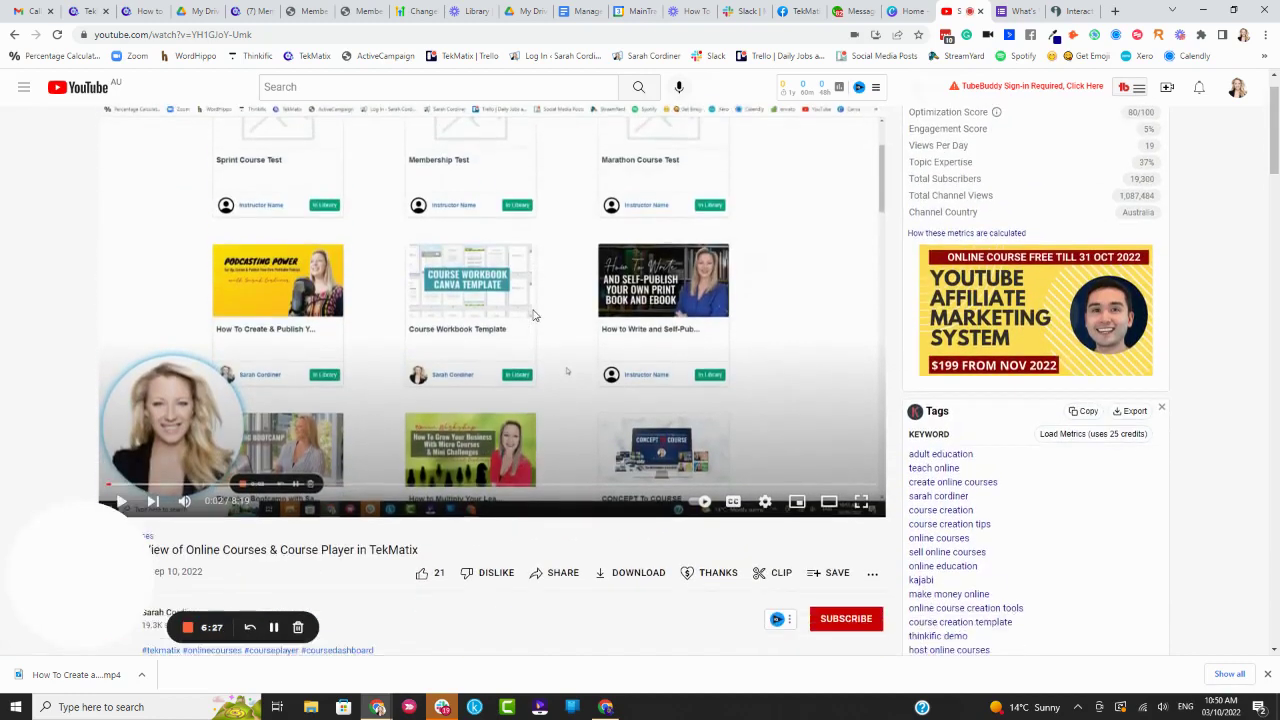
scroll(533, 316, up, 1)
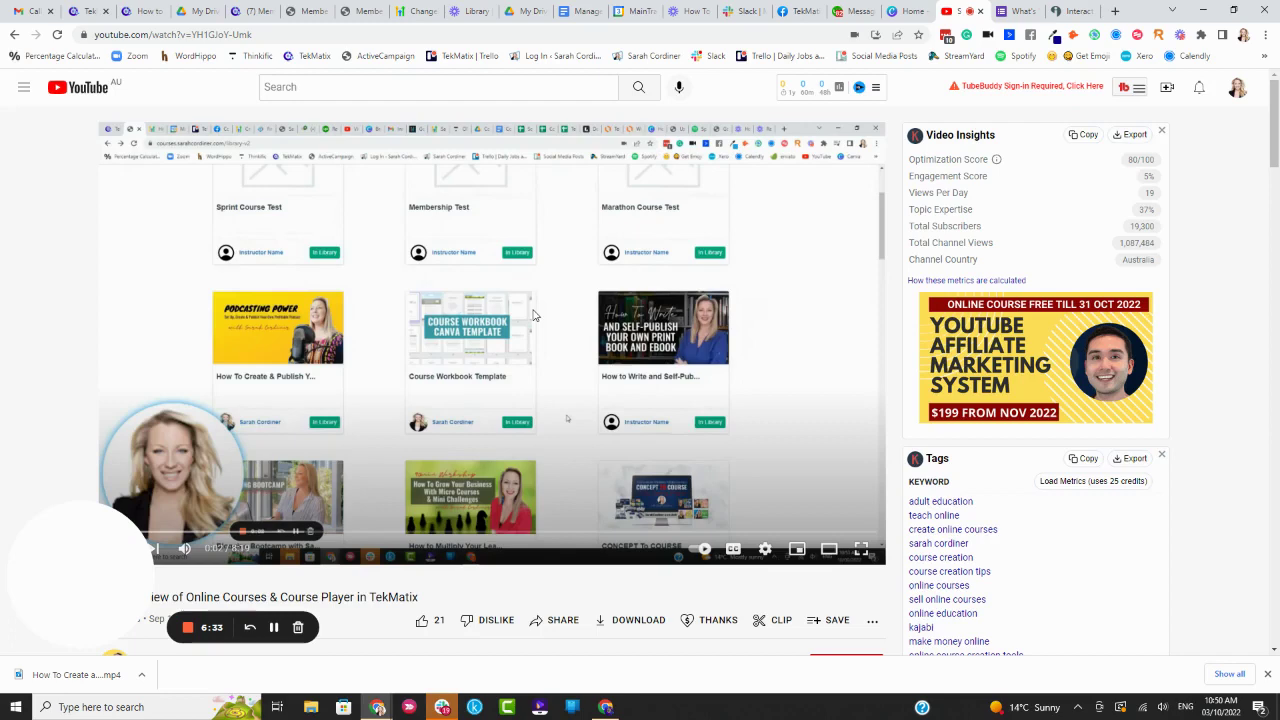
scroll(515, 420, down, 2)
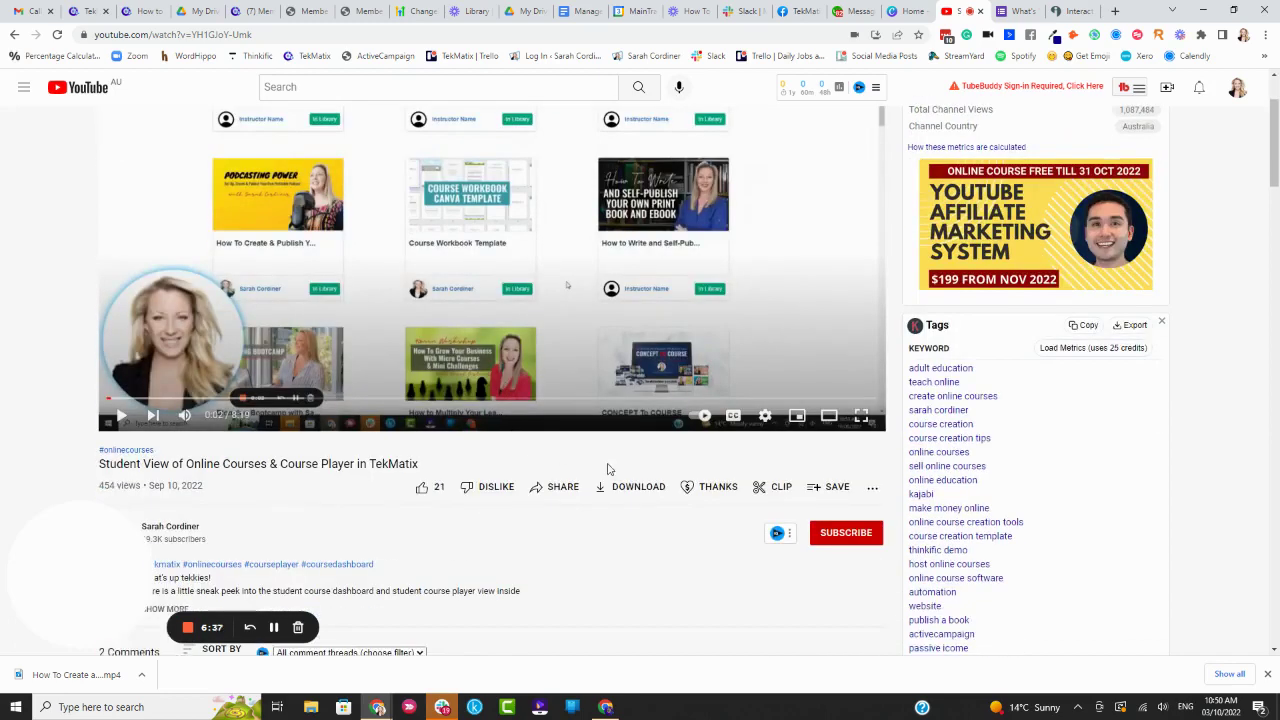
scroll(677, 367, up, 2)
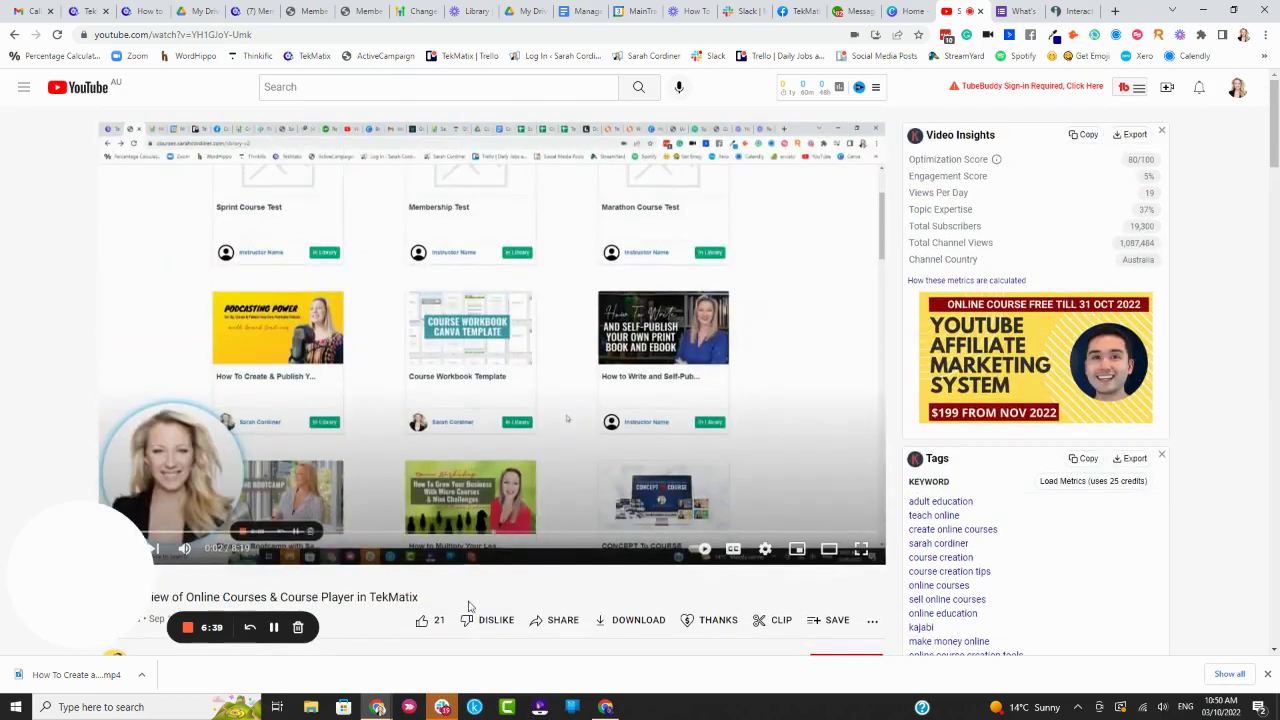
scroll(400, 496, down, 3)
Select the video's iframe code from Share > Embed, then return to the TekMatix editor.
click(551, 353)
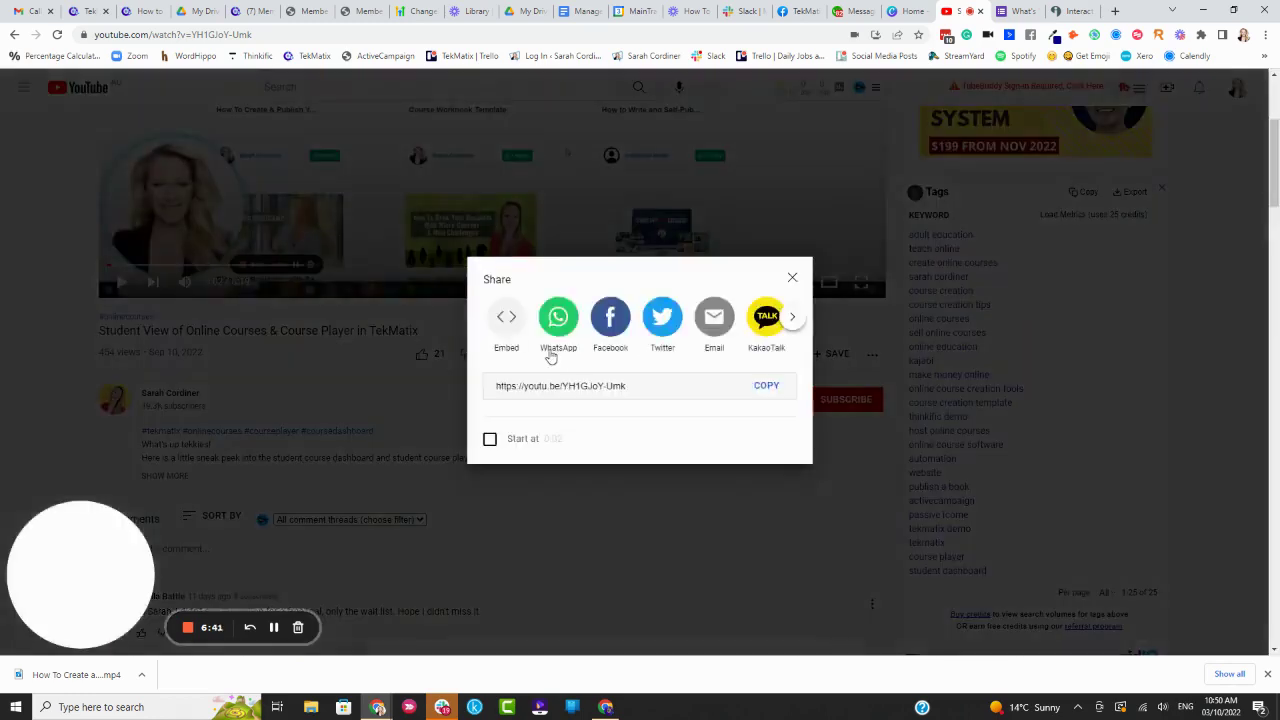
click(506, 319)
click(942, 311)
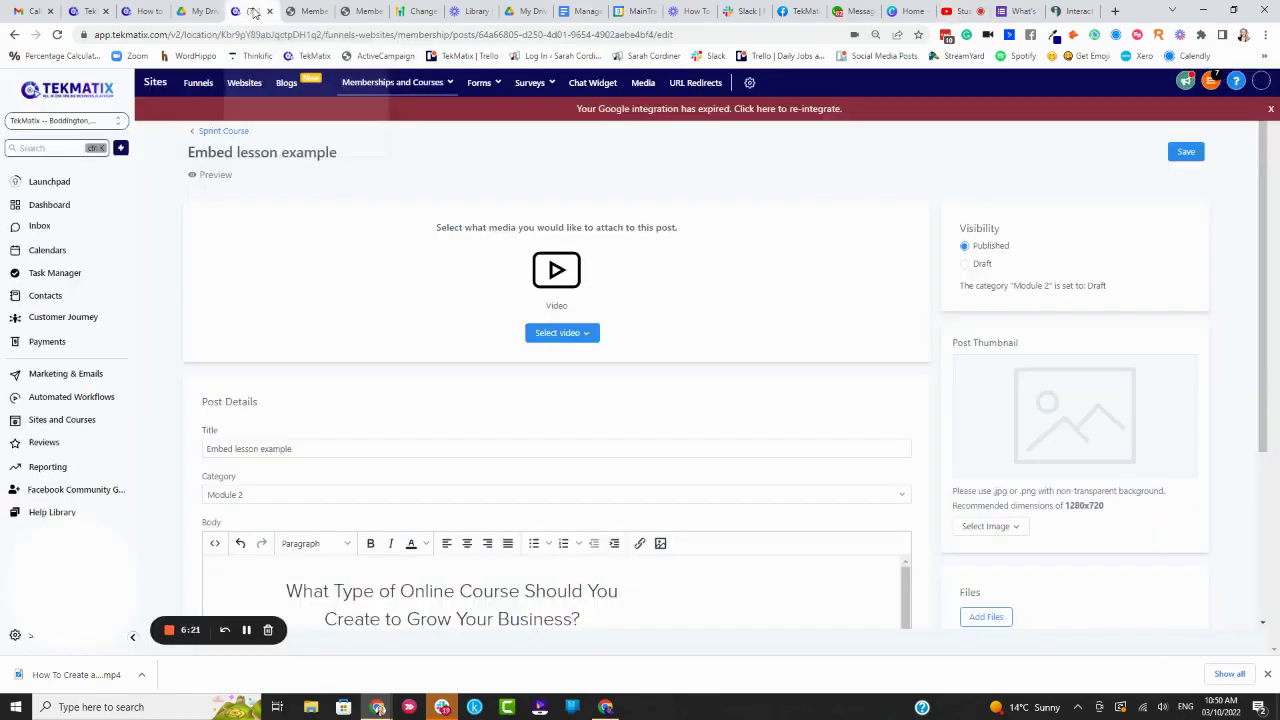
click(255, 11)
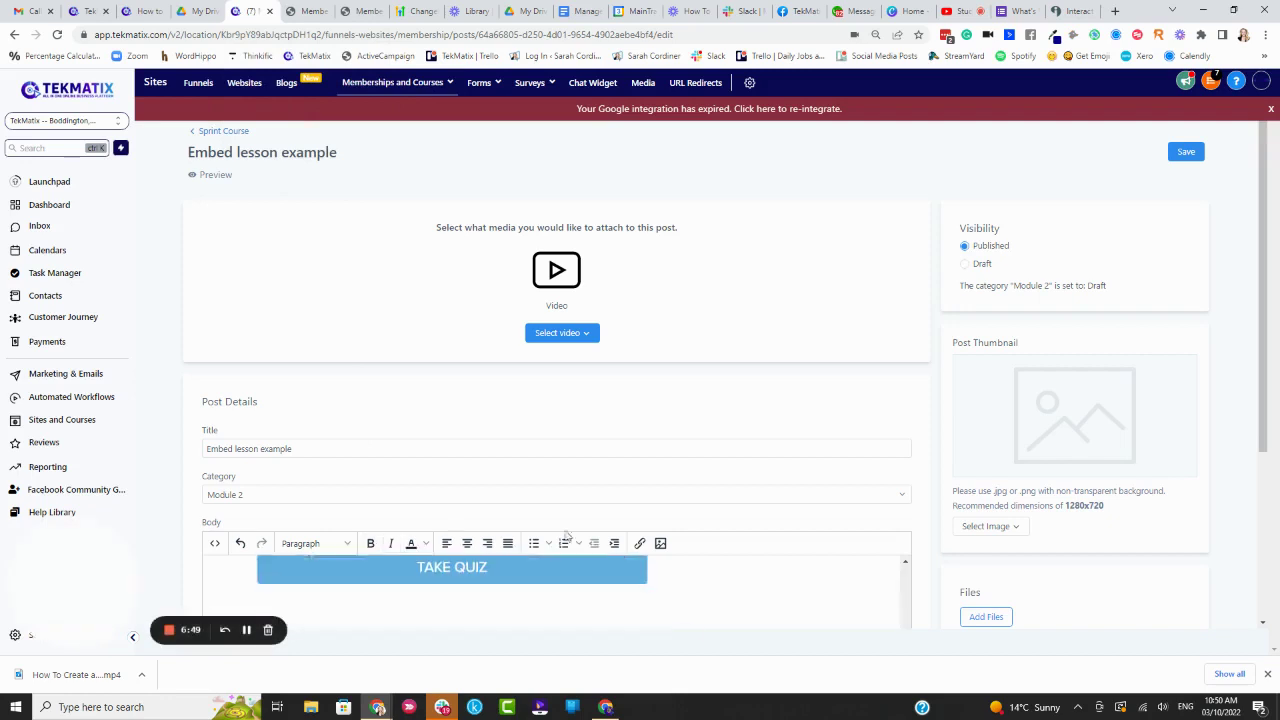
Replace the post body's source code with the pasted YouTube iframe embed code.
click(212, 546)
key(ctrl+v)
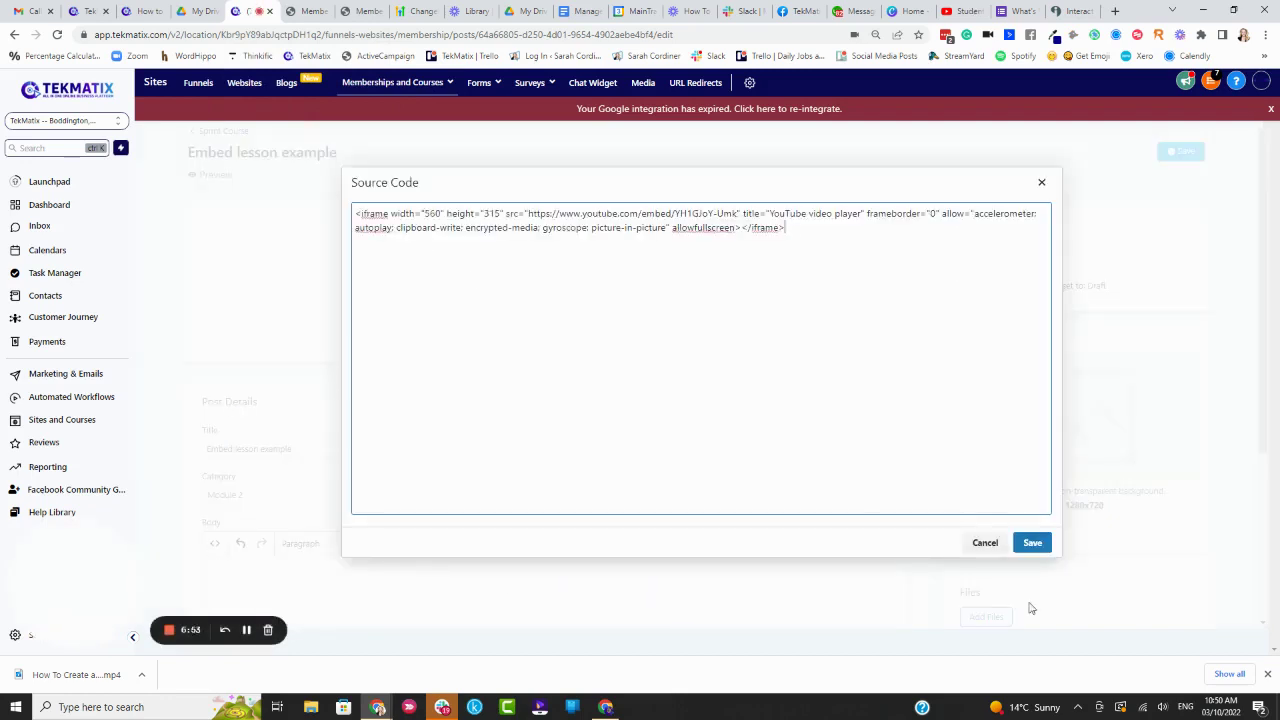
click(1032, 542)
scroll(676, 380, down, 3)
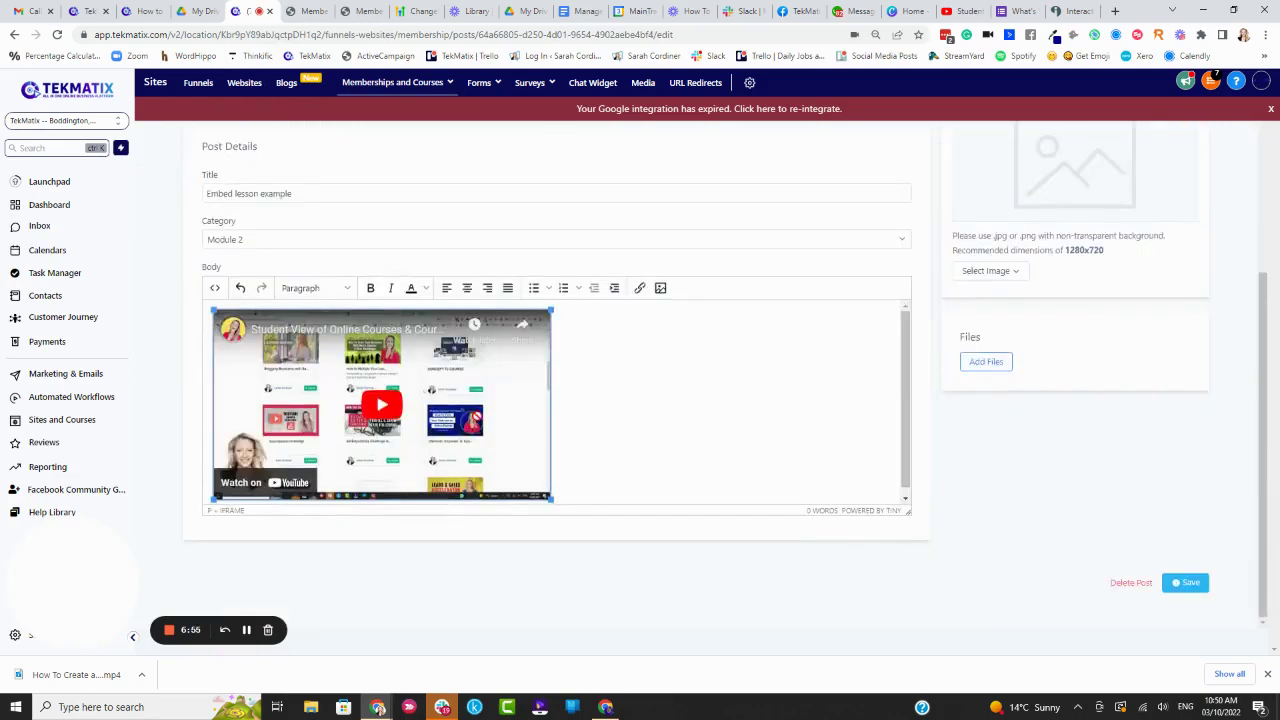
scroll(676, 380, up, 1)
scroll(676, 380, down, 1)
scroll(676, 380, up, 4)
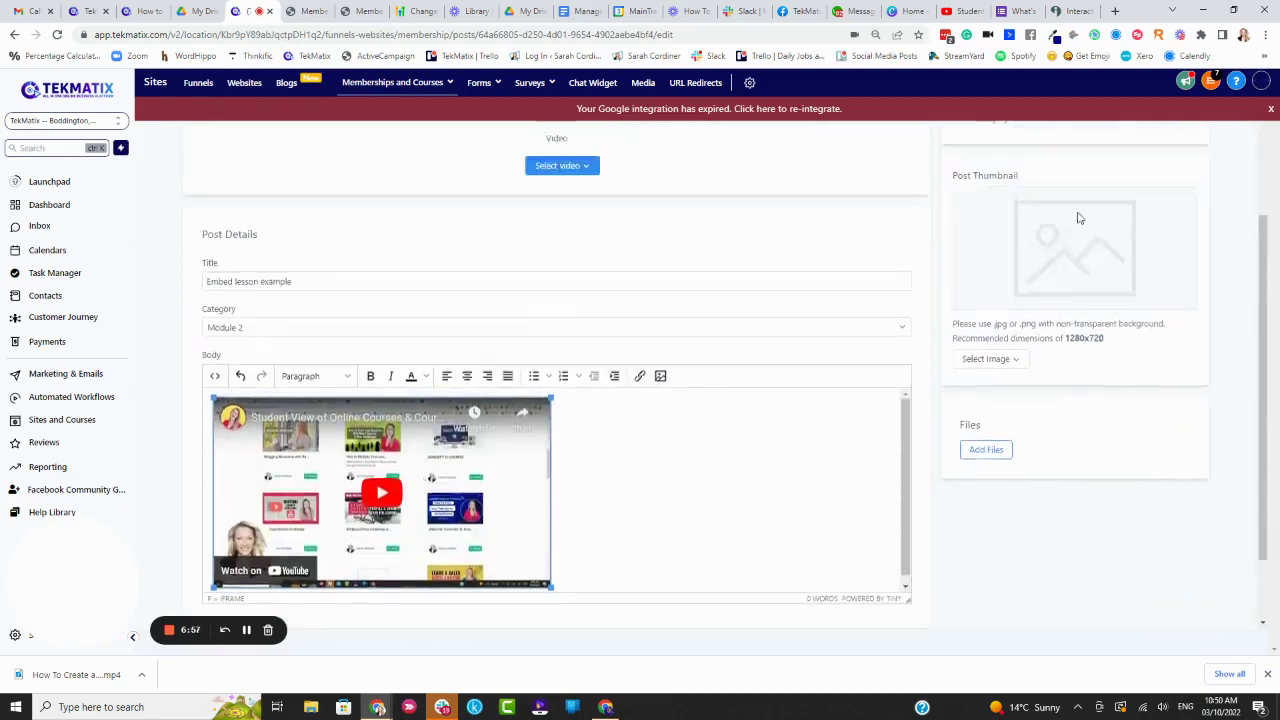
Save the post, then play and pause the embedded video on the lesson page.
click(1186, 158)
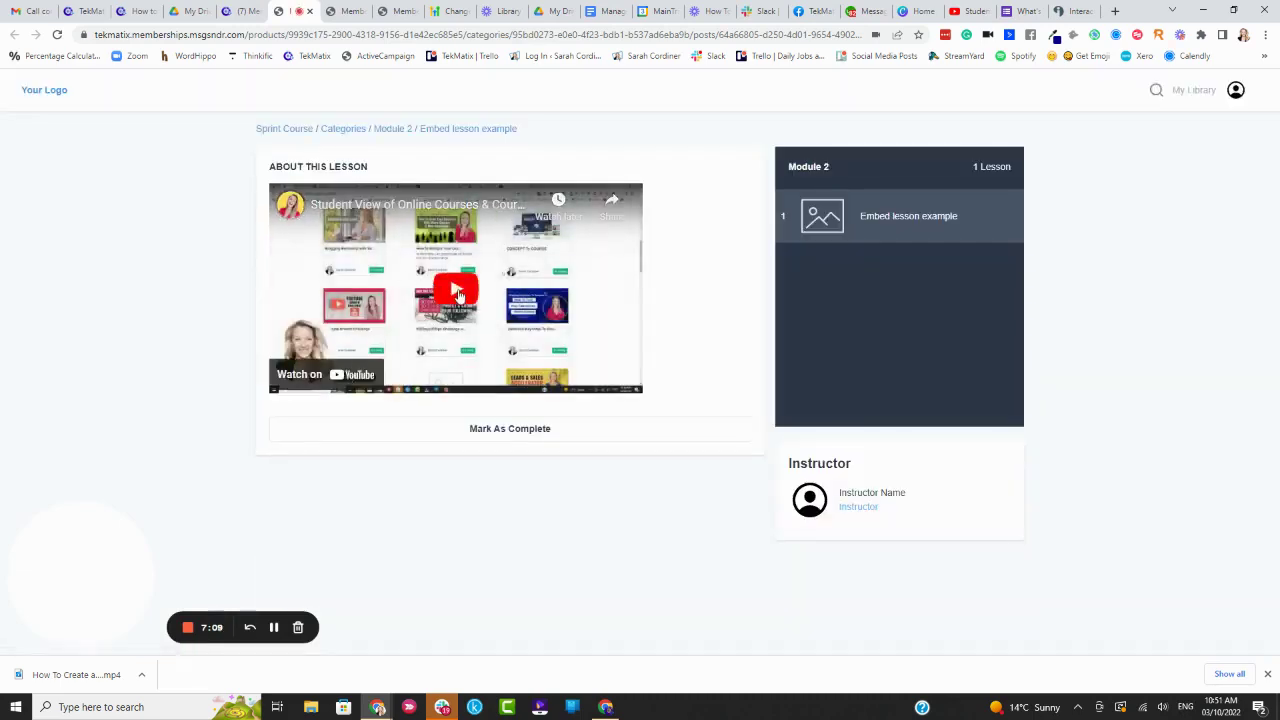
click(458, 292)
click(293, 380)
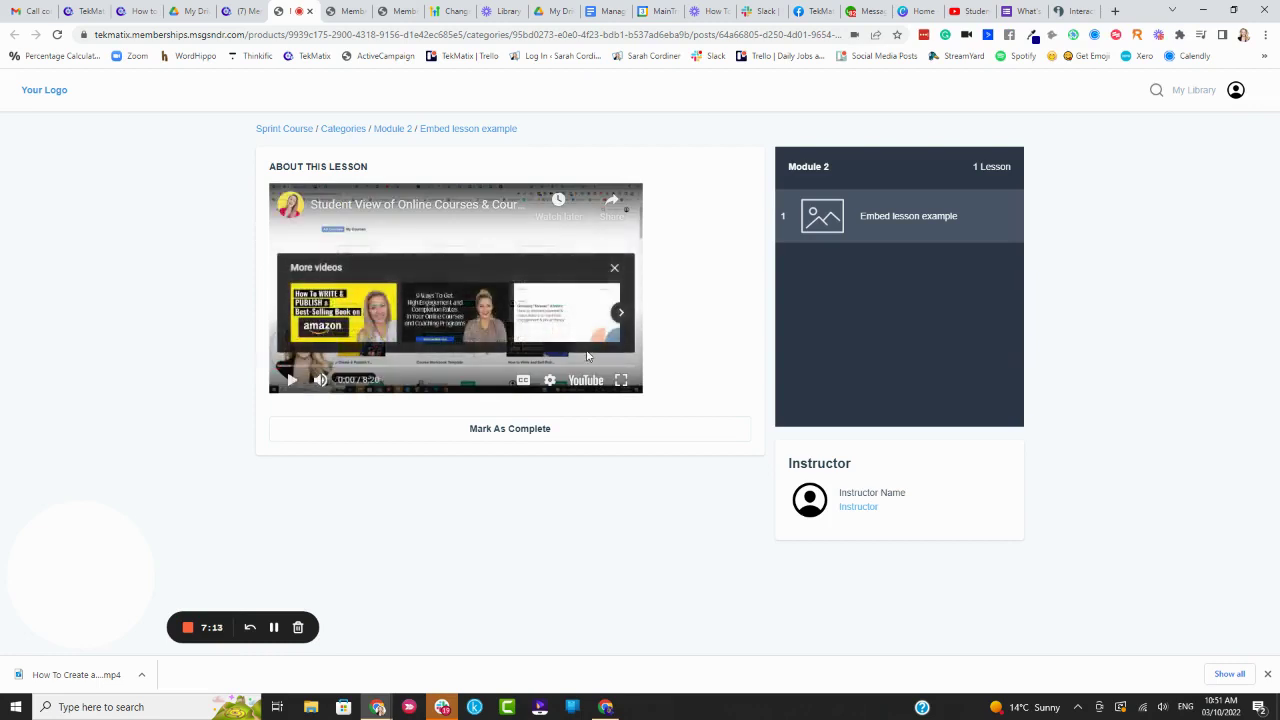
Leave the Embed lesson example editor via the 'Sprint Course' breadcrumb to the course outline.
click(240, 14)
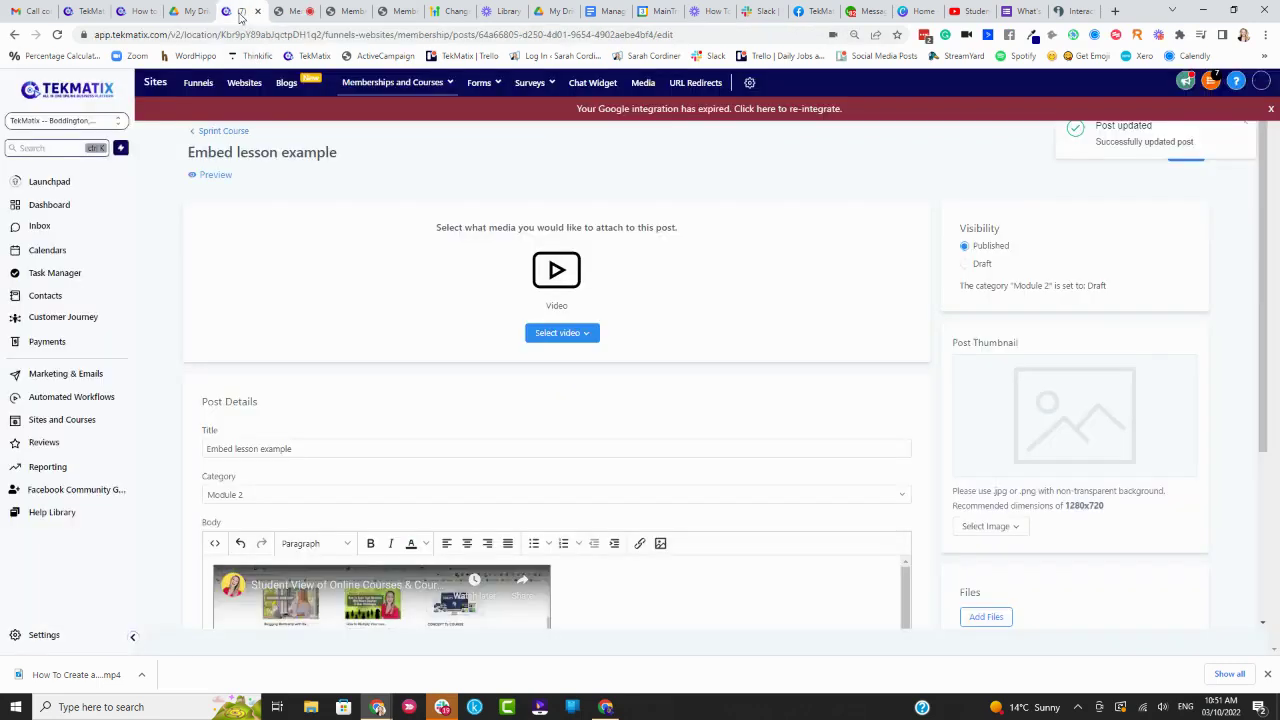
click(220, 131)
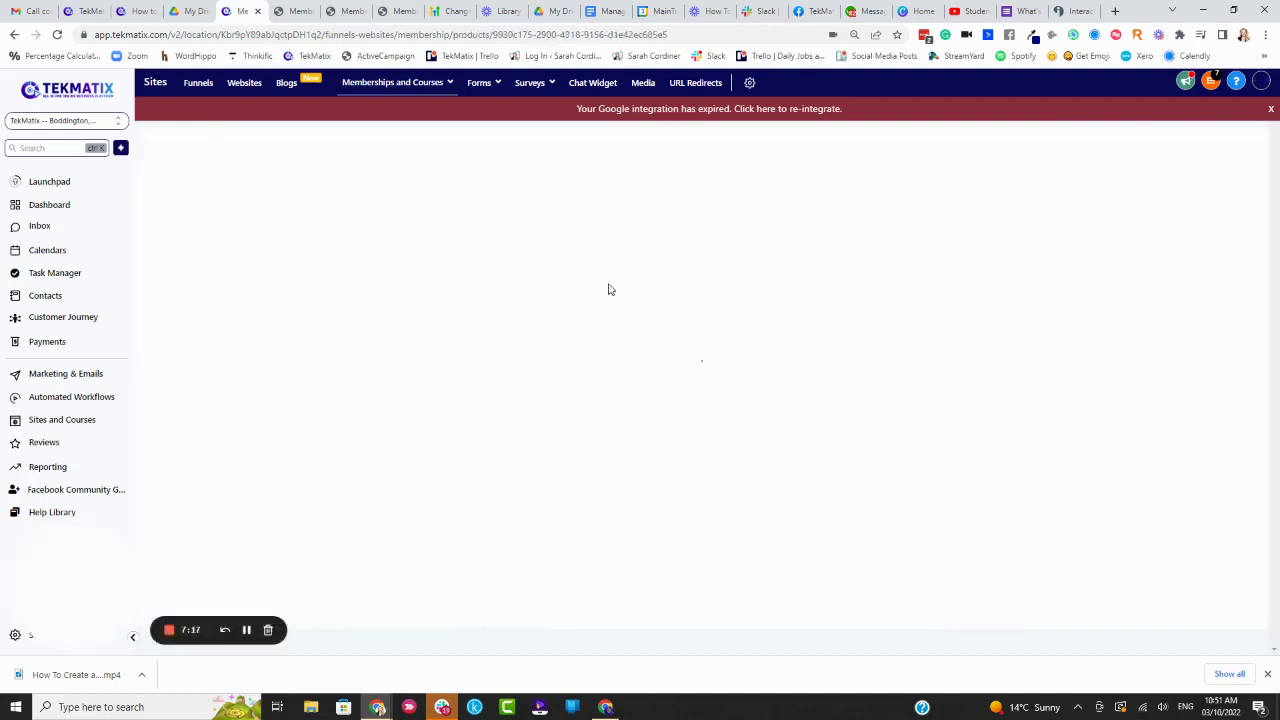